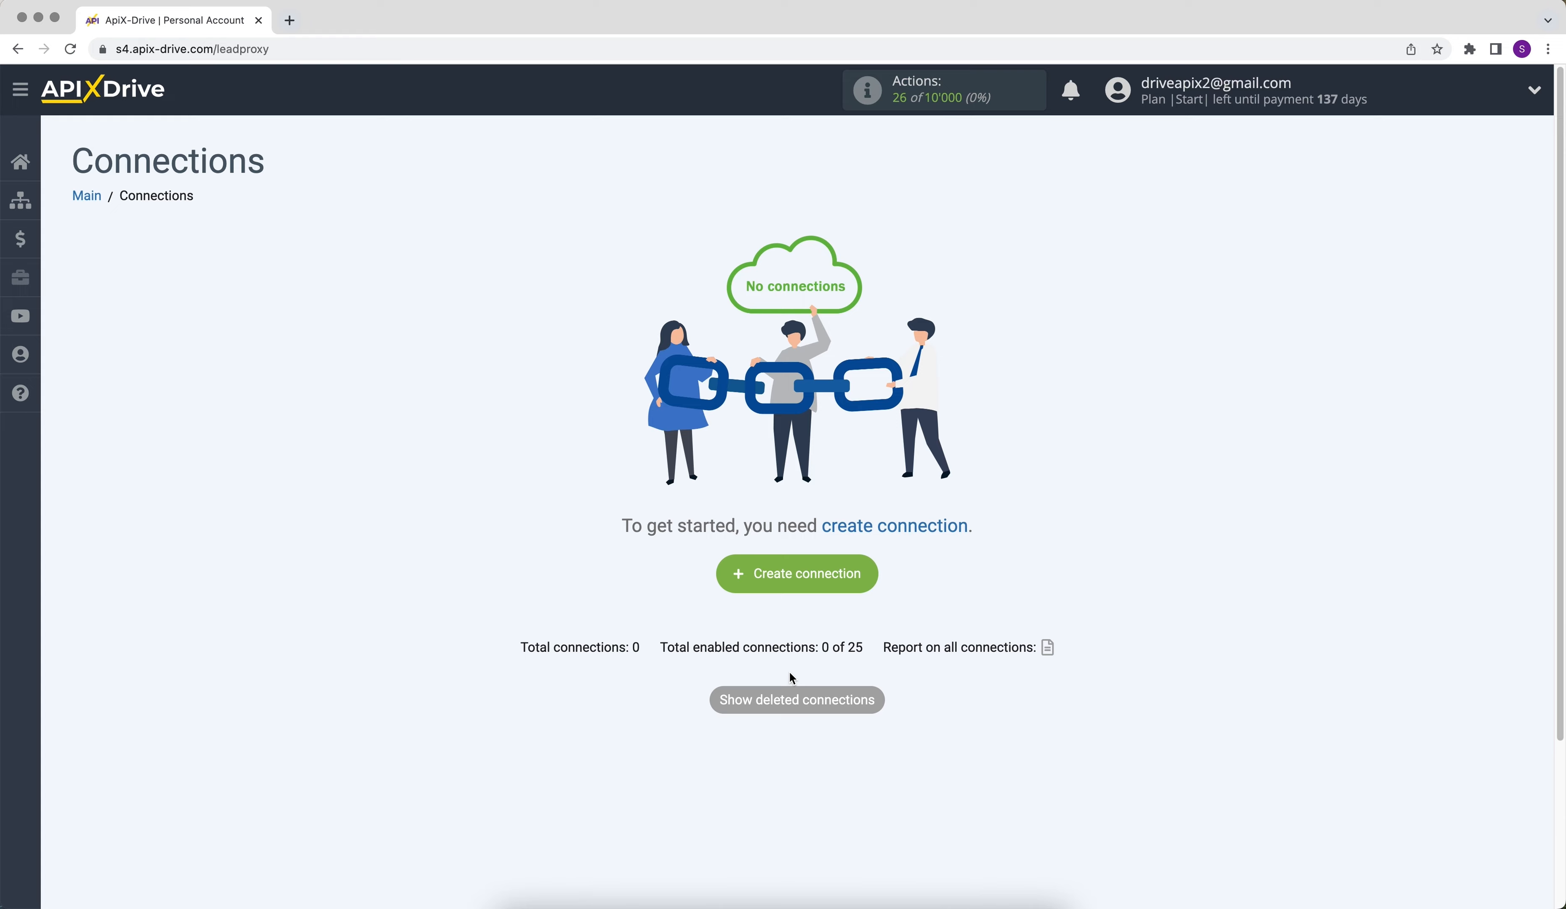
- Create a new connection with ActiveCampaign as the data source system and continue to the action choice
{"action": "left_click", "coordinate": [751, 593]}
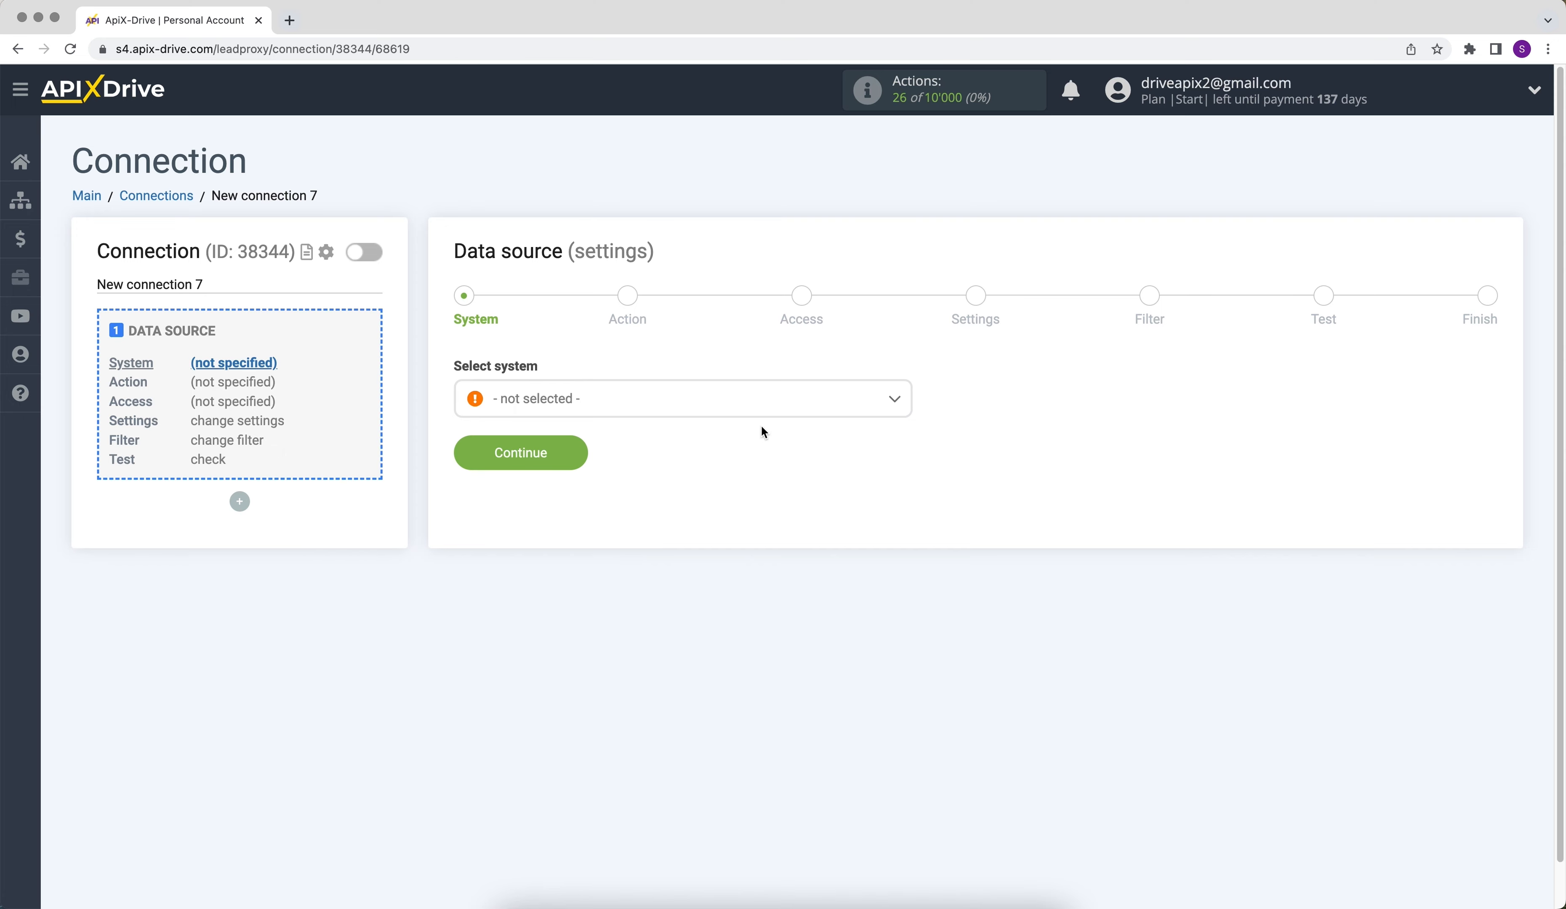
{"action": "left_click", "coordinate": [757, 404]}
{"action": "left_click", "coordinate": [603, 522]}
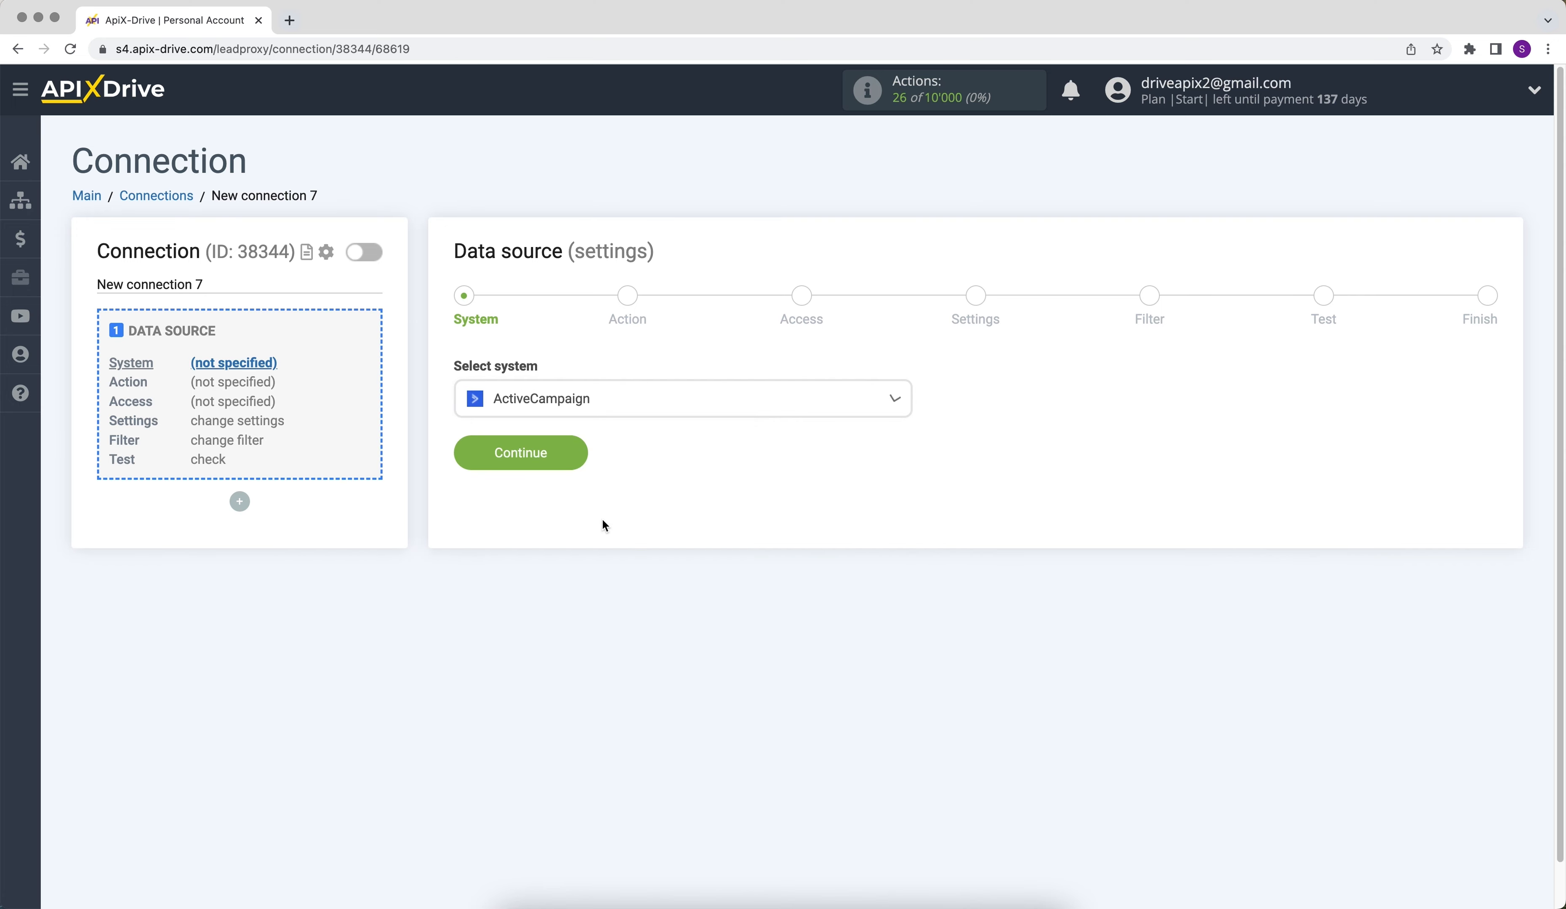
{"action": "left_click", "coordinate": [465, 465]}
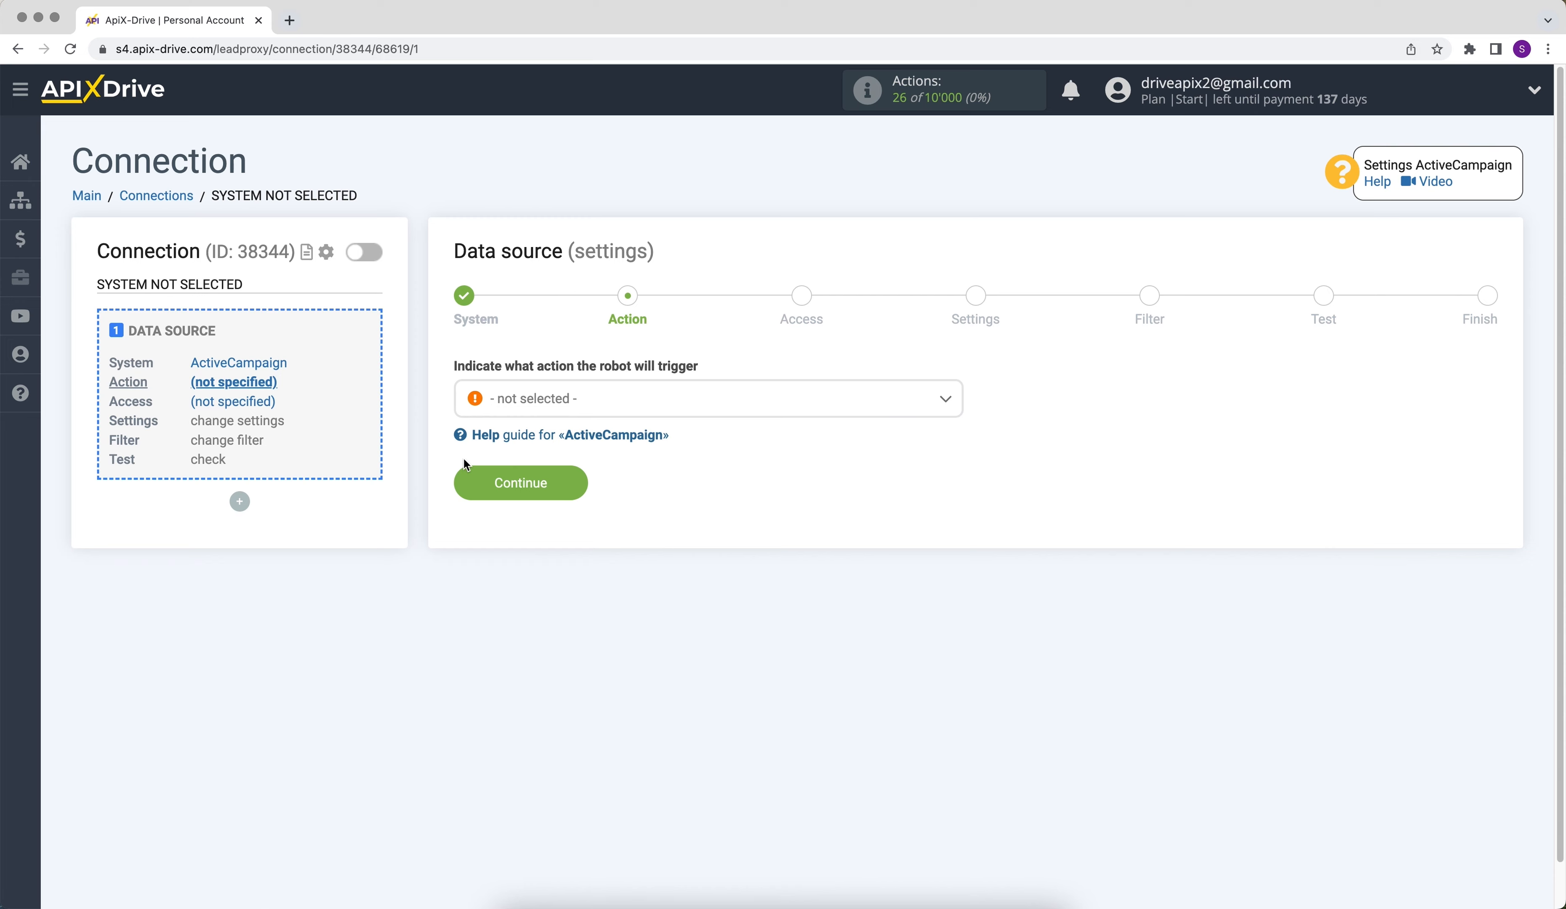
- Set the data source action to Get DEALS (new) and proceed to account access
{"action": "left_click", "coordinate": [518, 400]}
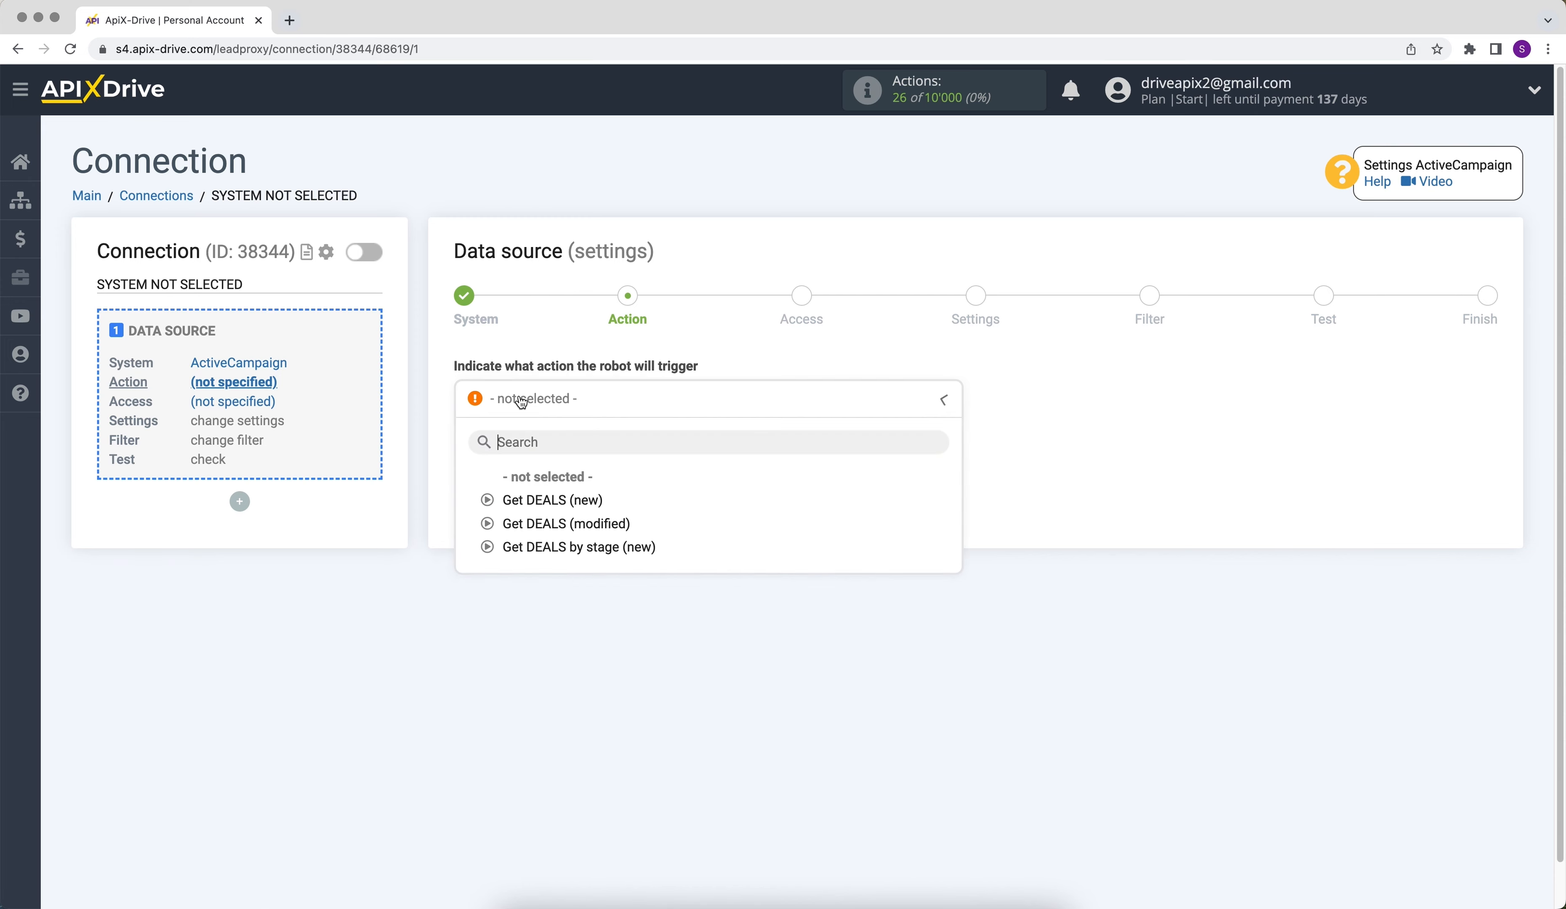
{"action": "left_click", "coordinate": [531, 503]}
{"action": "left_click", "coordinate": [524, 487]}
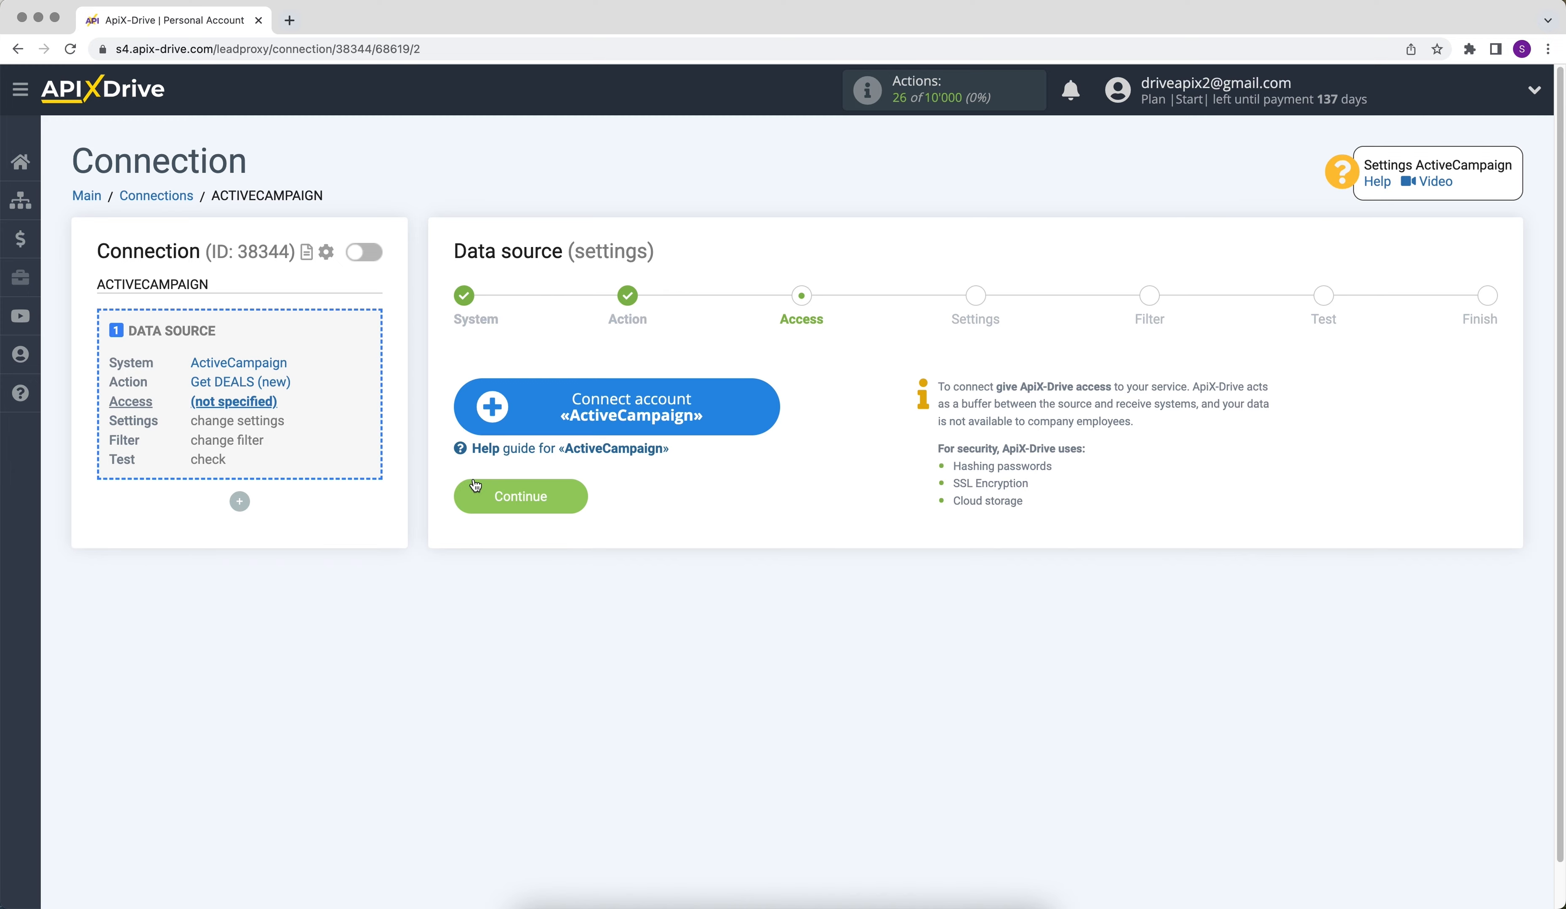
- Start connecting an ActiveCampaign account and copy the API URL from ActiveCampaign's Developer settings into the API Domain field
{"action": "left_click", "coordinate": [496, 410]}
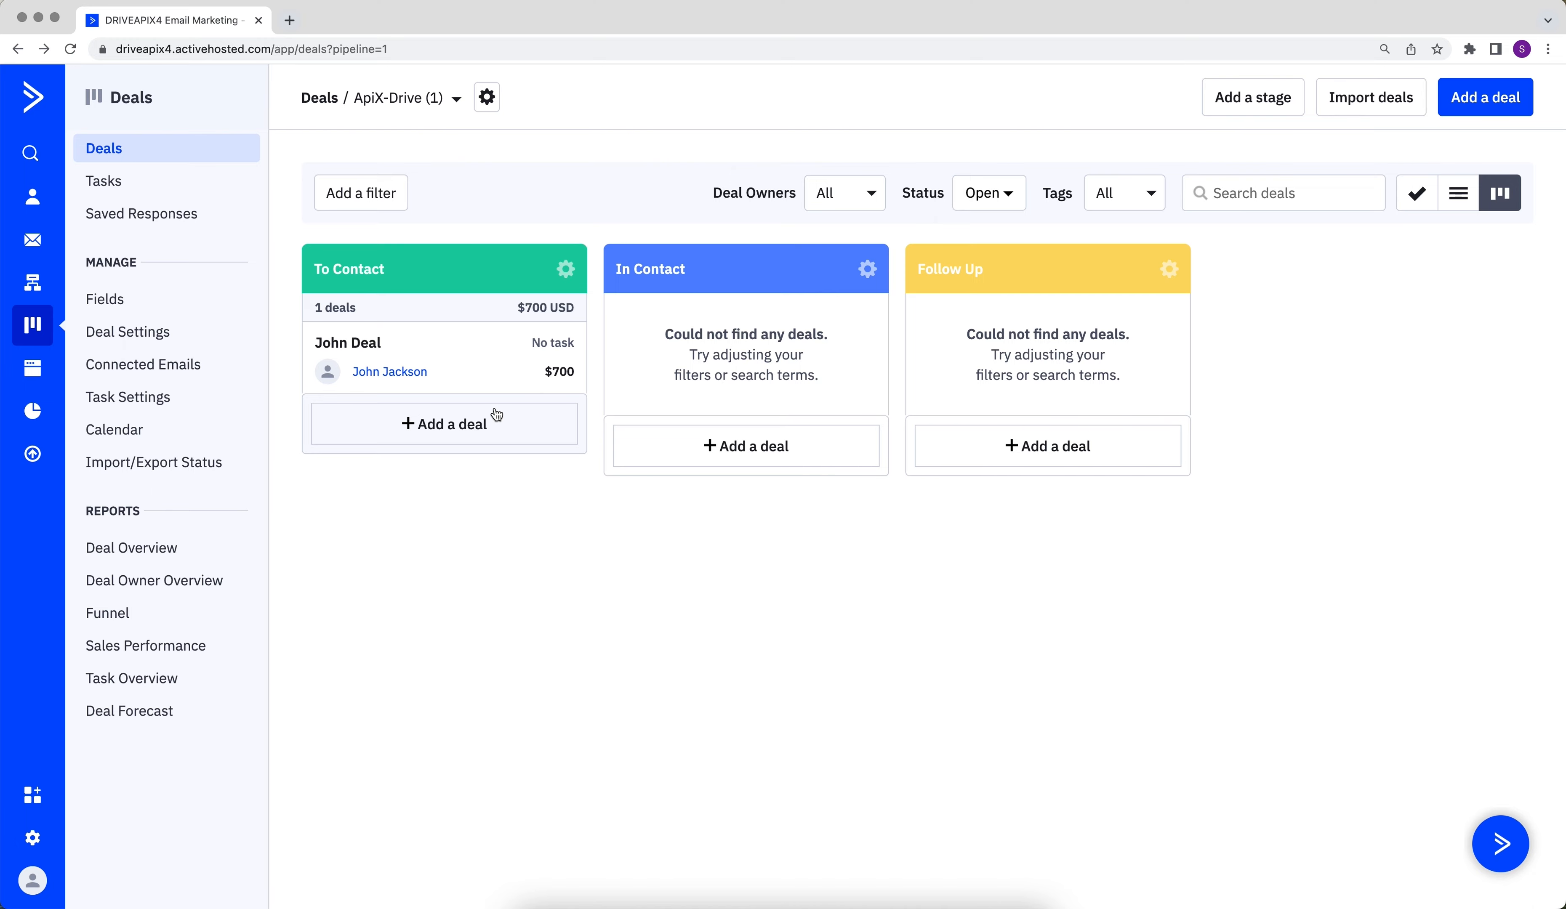
{"action": "left_click", "coordinate": [33, 838]}
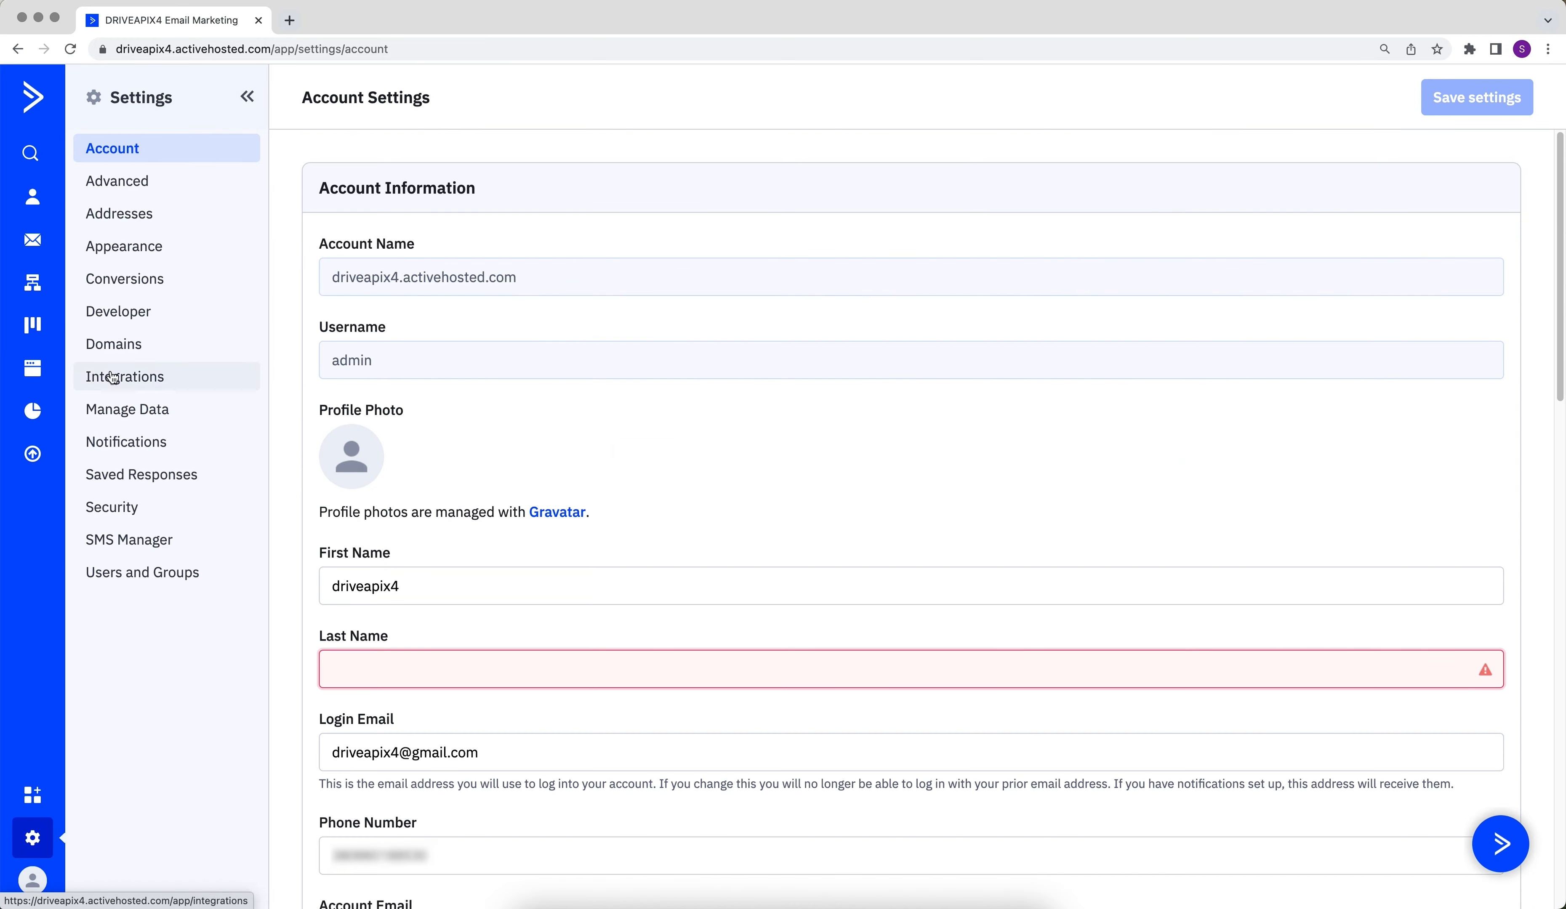
{"action": "left_click", "coordinate": [115, 324]}
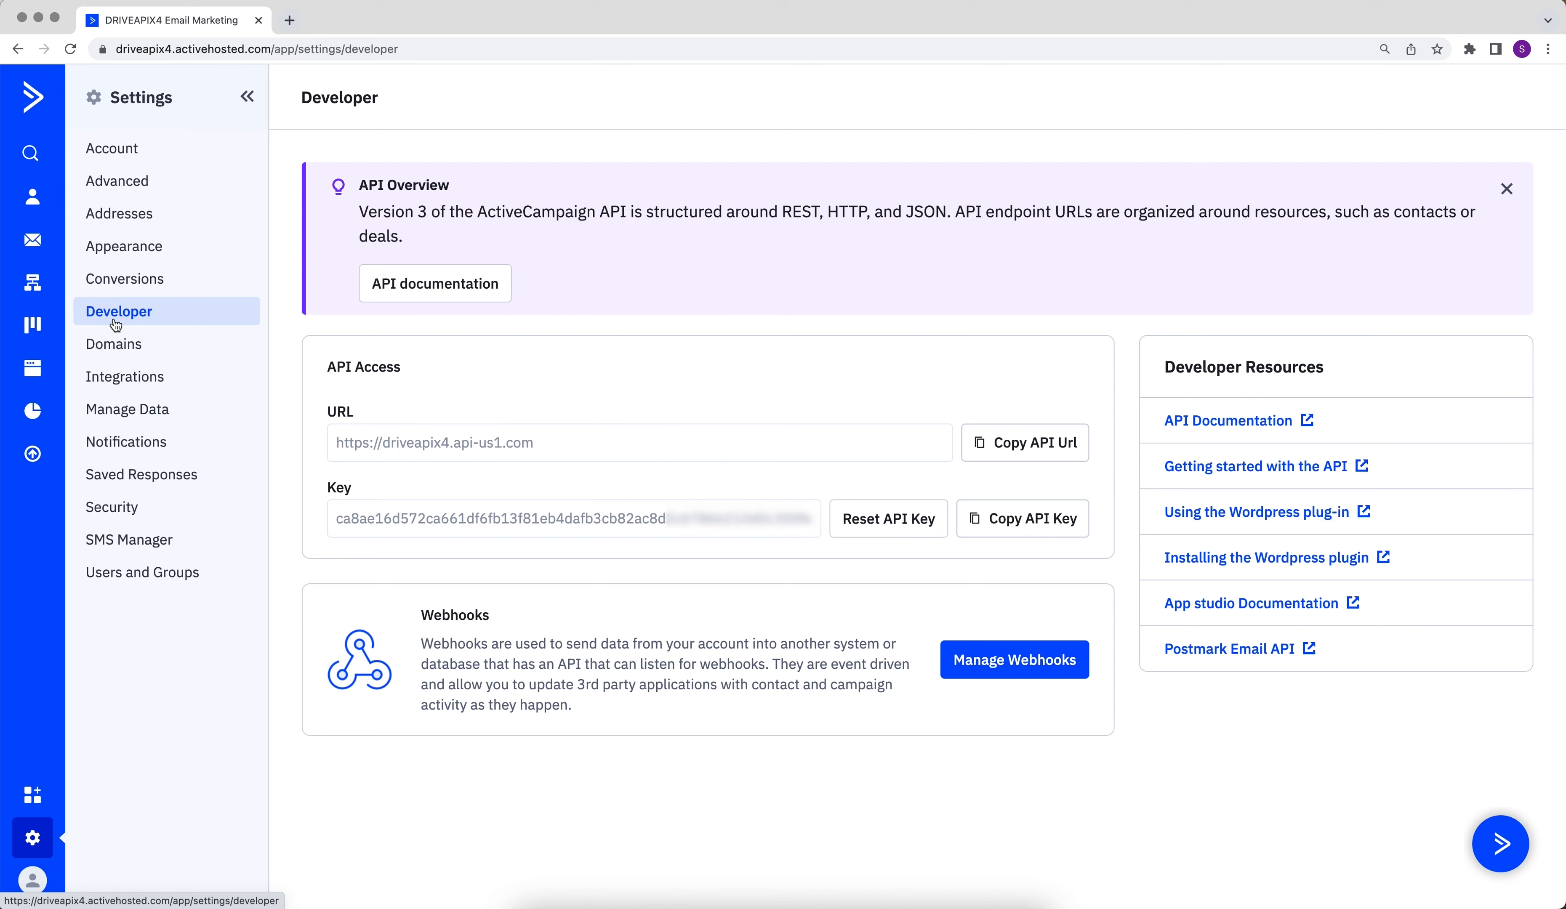
{"action": "left_click_drag", "start_coordinate": [335, 444], "coordinate": [481, 459]}
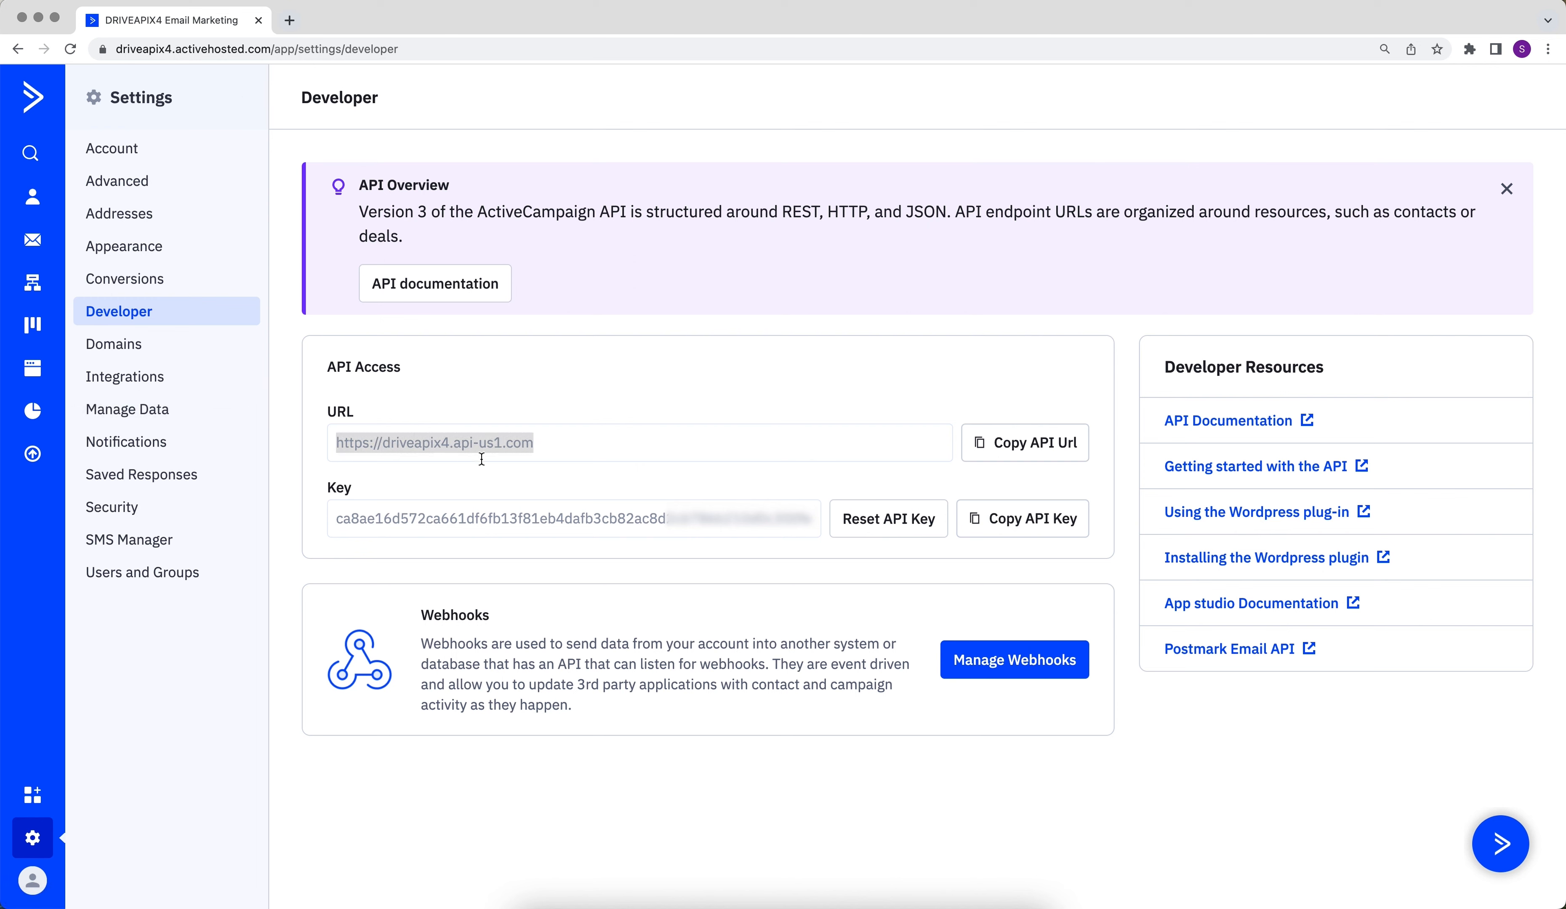
{"action": "right_click", "coordinate": [486, 441]}
{"action": "left_click", "coordinate": [521, 486]}
{"action": "key", "text": "super+grave"}
{"action": "right_click", "coordinate": [669, 430]}
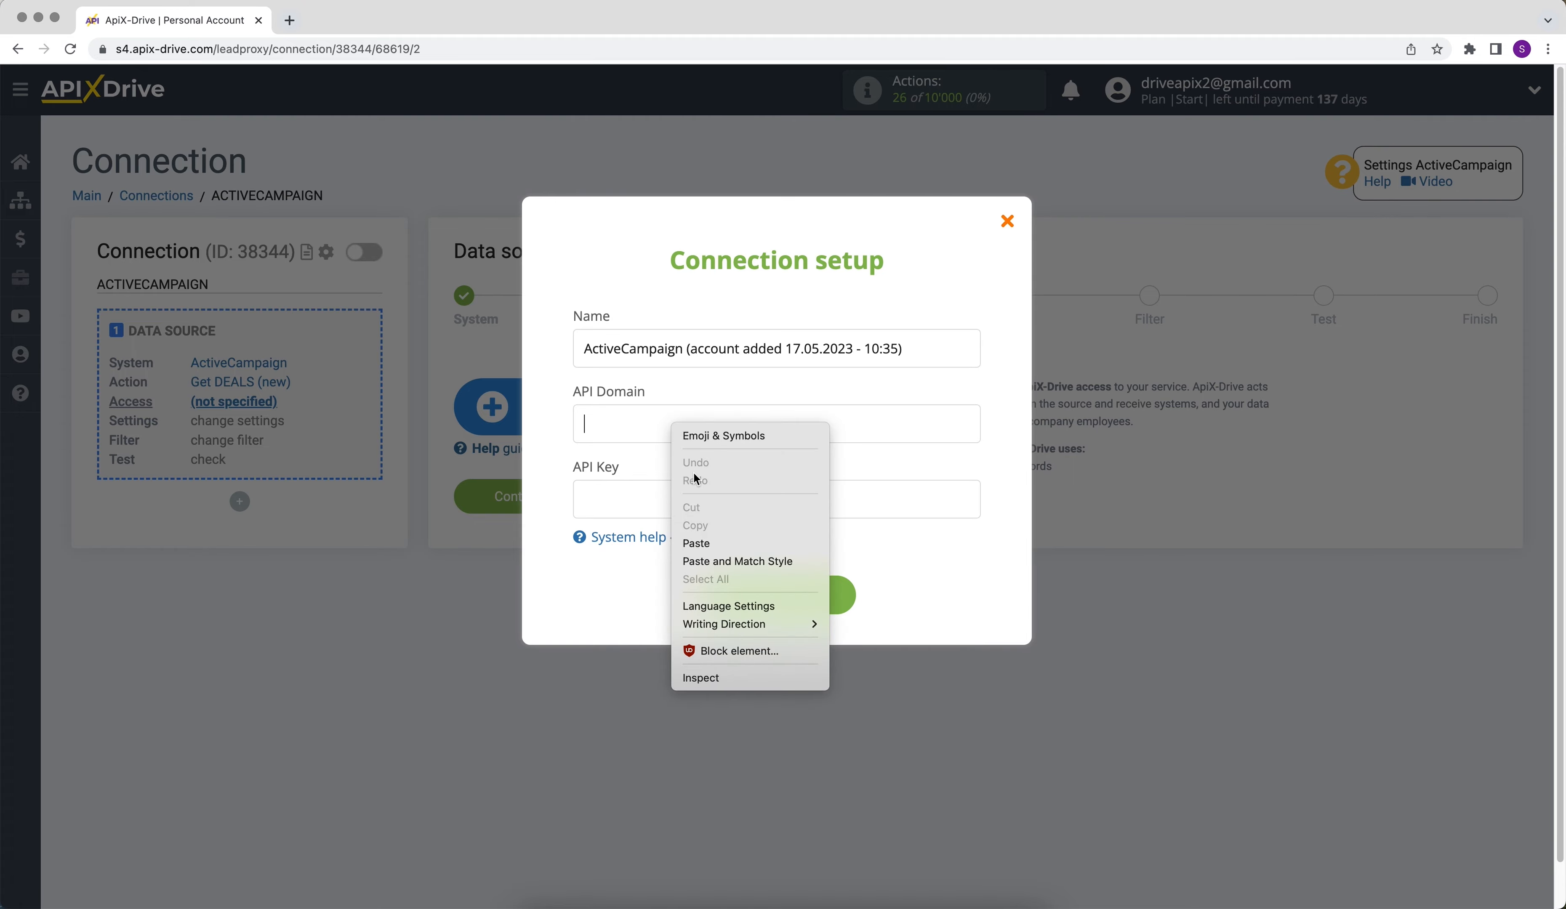
{"action": "left_click", "coordinate": [708, 546]}
- Copy the API key from ActiveCampaign's Developer settings into the API Key field and submit the connection setup
{"action": "key", "text": "super+grave"}
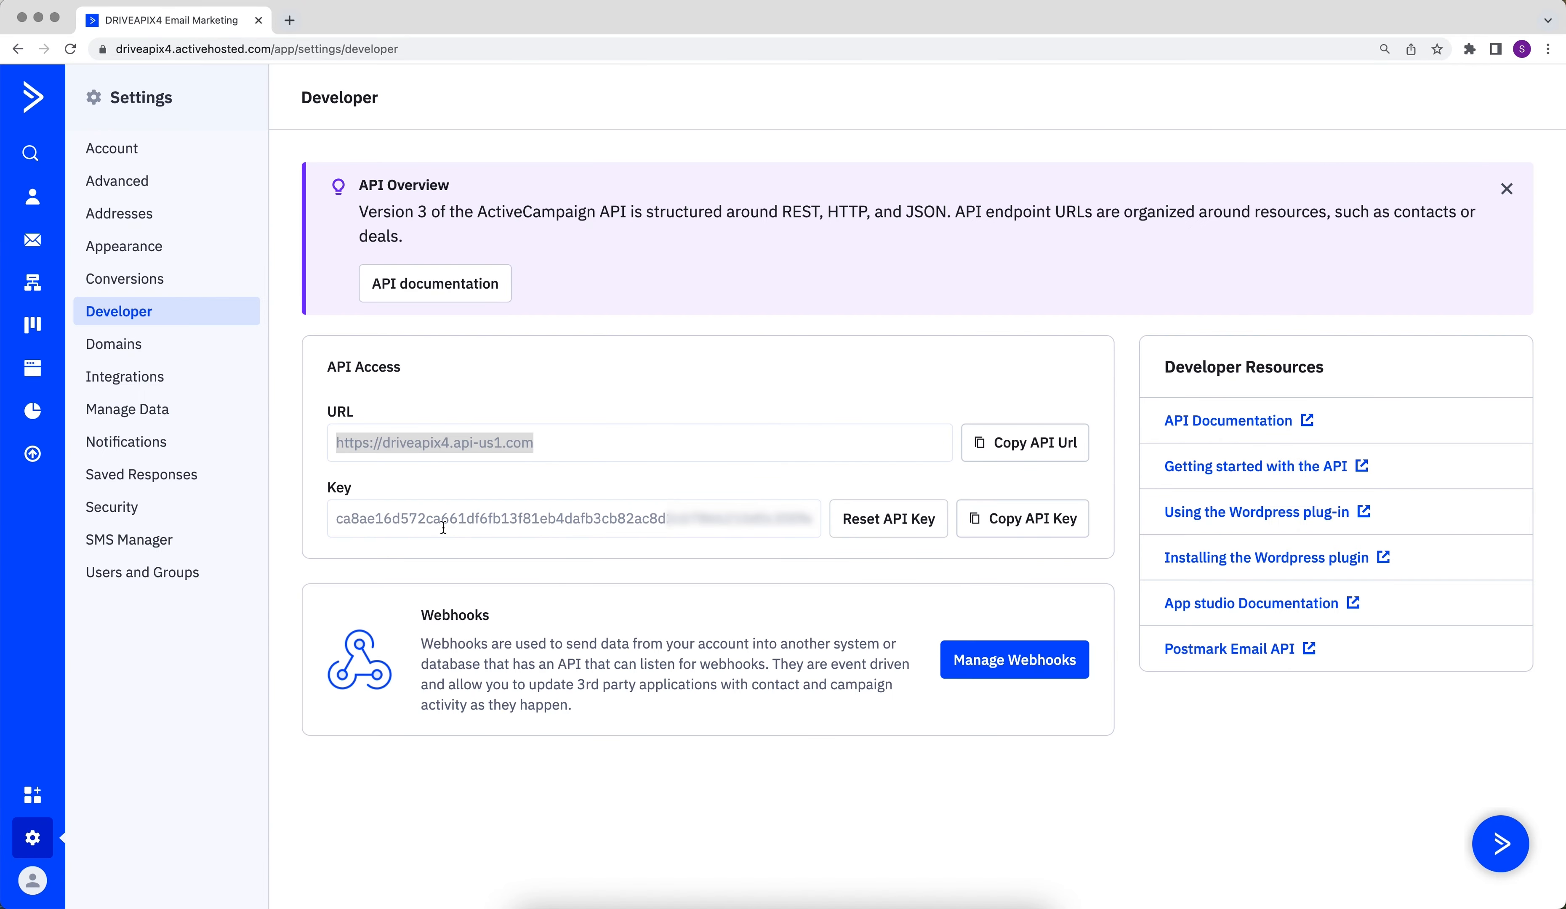
{"action": "left_click_drag", "start_coordinate": [335, 518], "coordinate": [812, 518]}
{"action": "right_click", "coordinate": [812, 518]}
{"action": "left_click", "coordinate": [816, 556]}
{"action": "key", "text": "super+grave"}
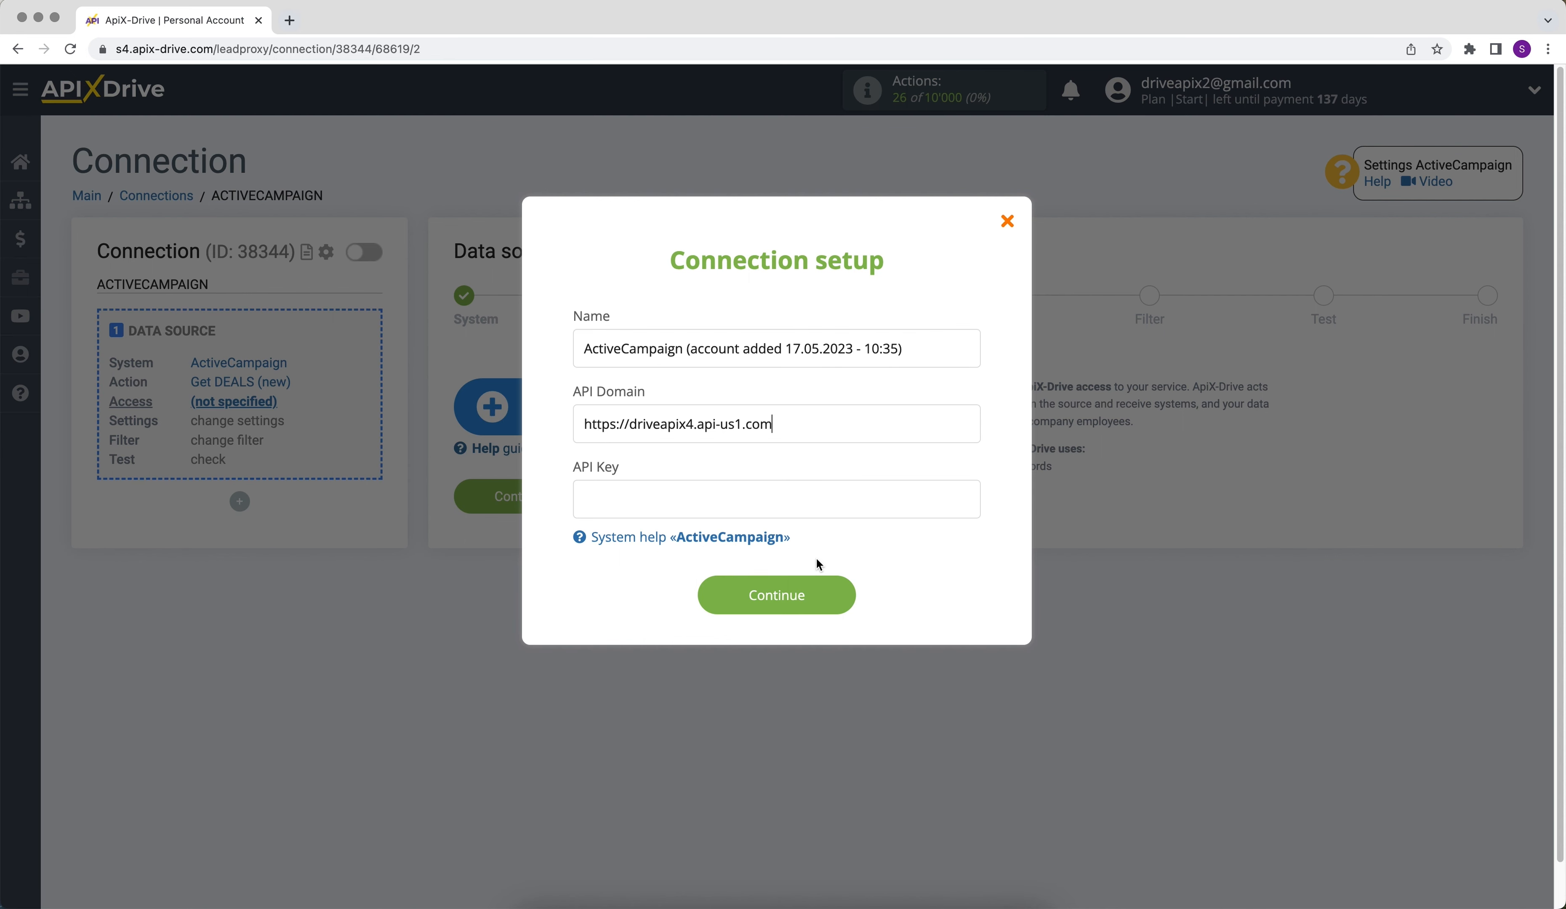
{"action": "right_click", "coordinate": [644, 498]}
{"action": "left_click", "coordinate": [660, 611]}
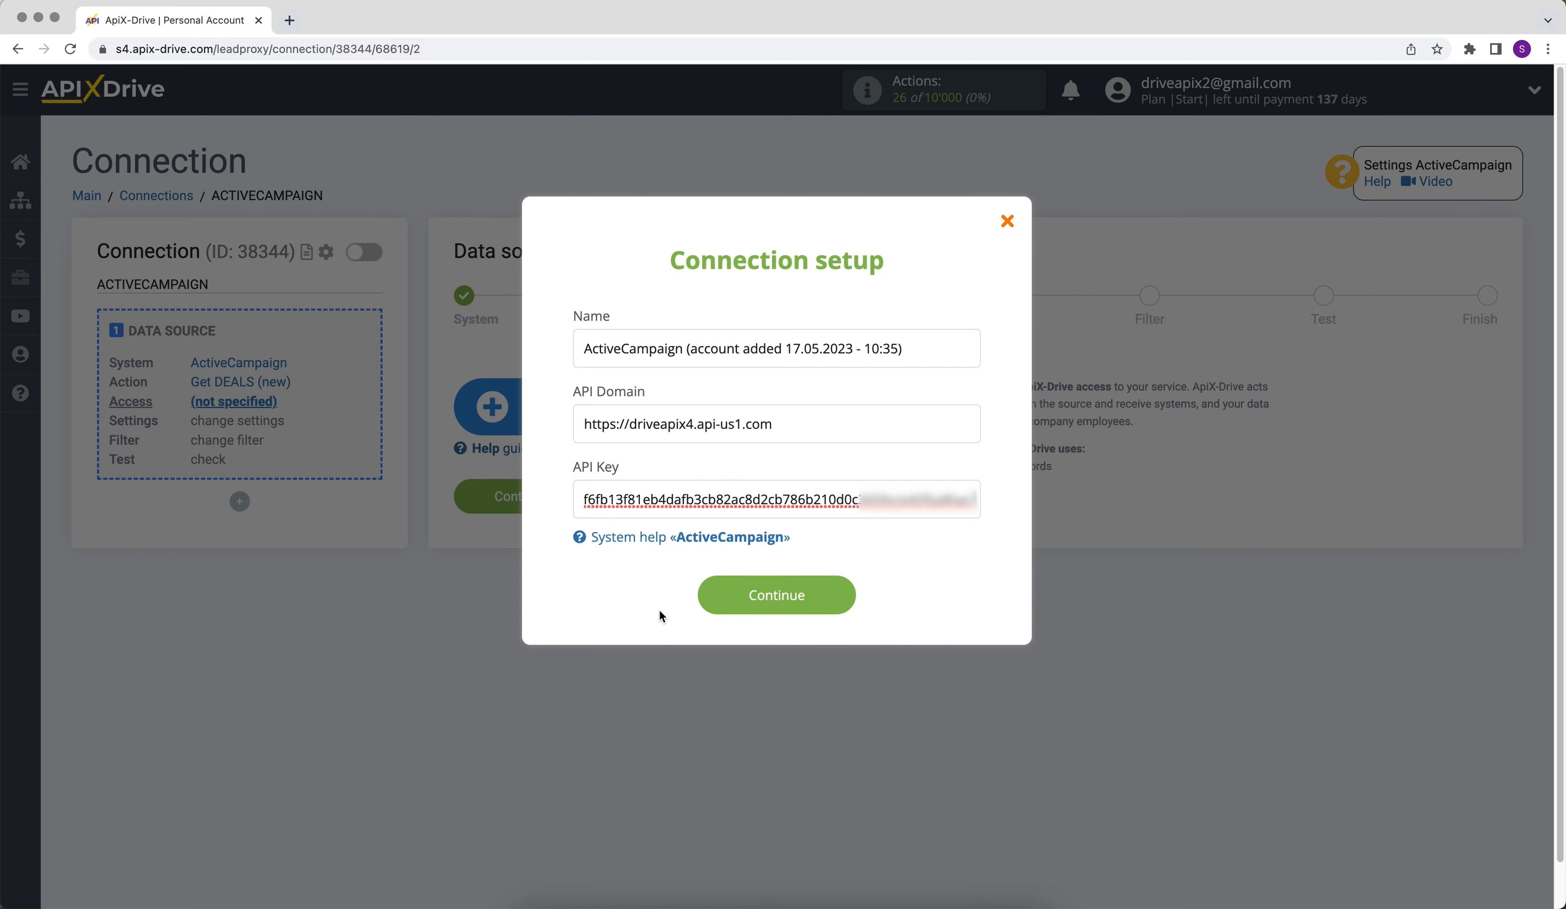
{"action": "left_click", "coordinate": [710, 598]}
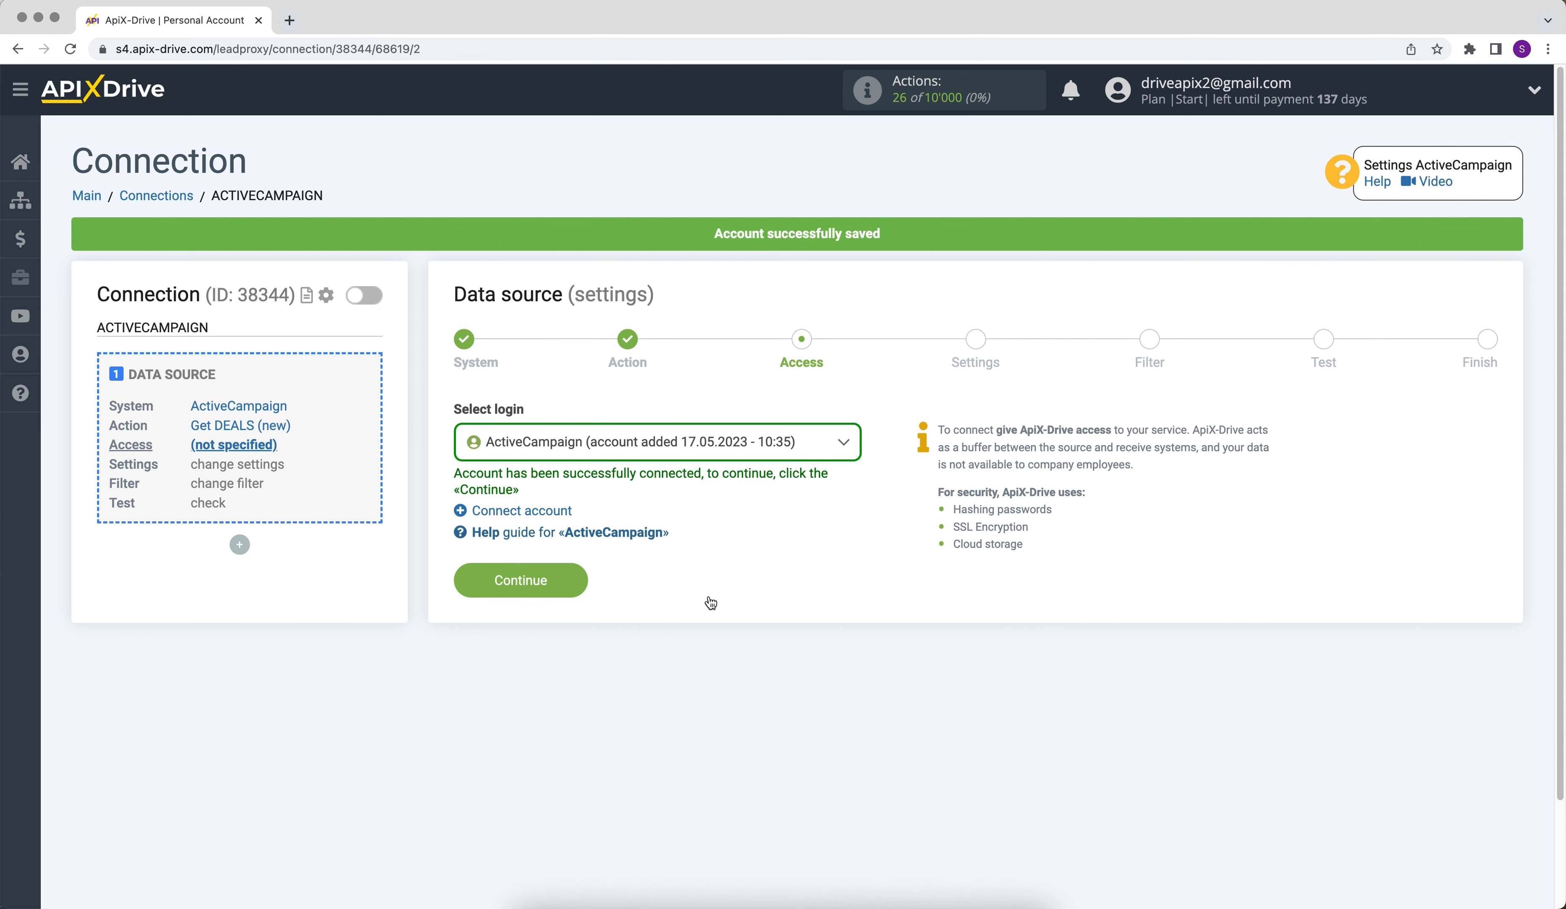
- Select the newly connected ActiveCampaign account as the data source login and continue
{"action": "left_click", "coordinate": [694, 443]}
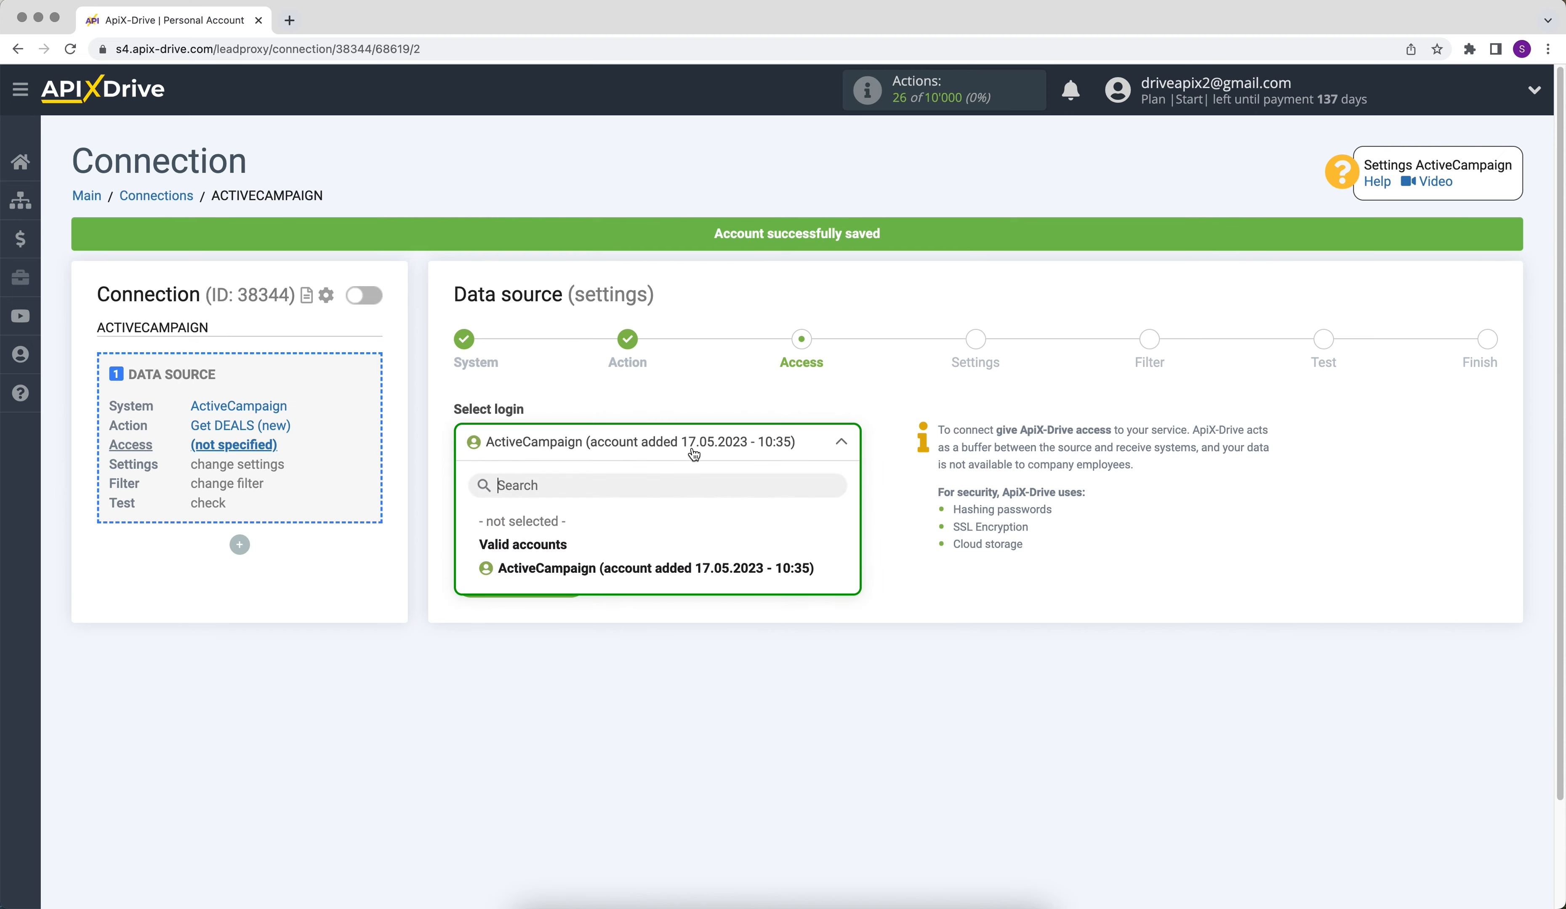
{"action": "left_click", "coordinate": [696, 562]}
{"action": "left_click", "coordinate": [477, 581]}
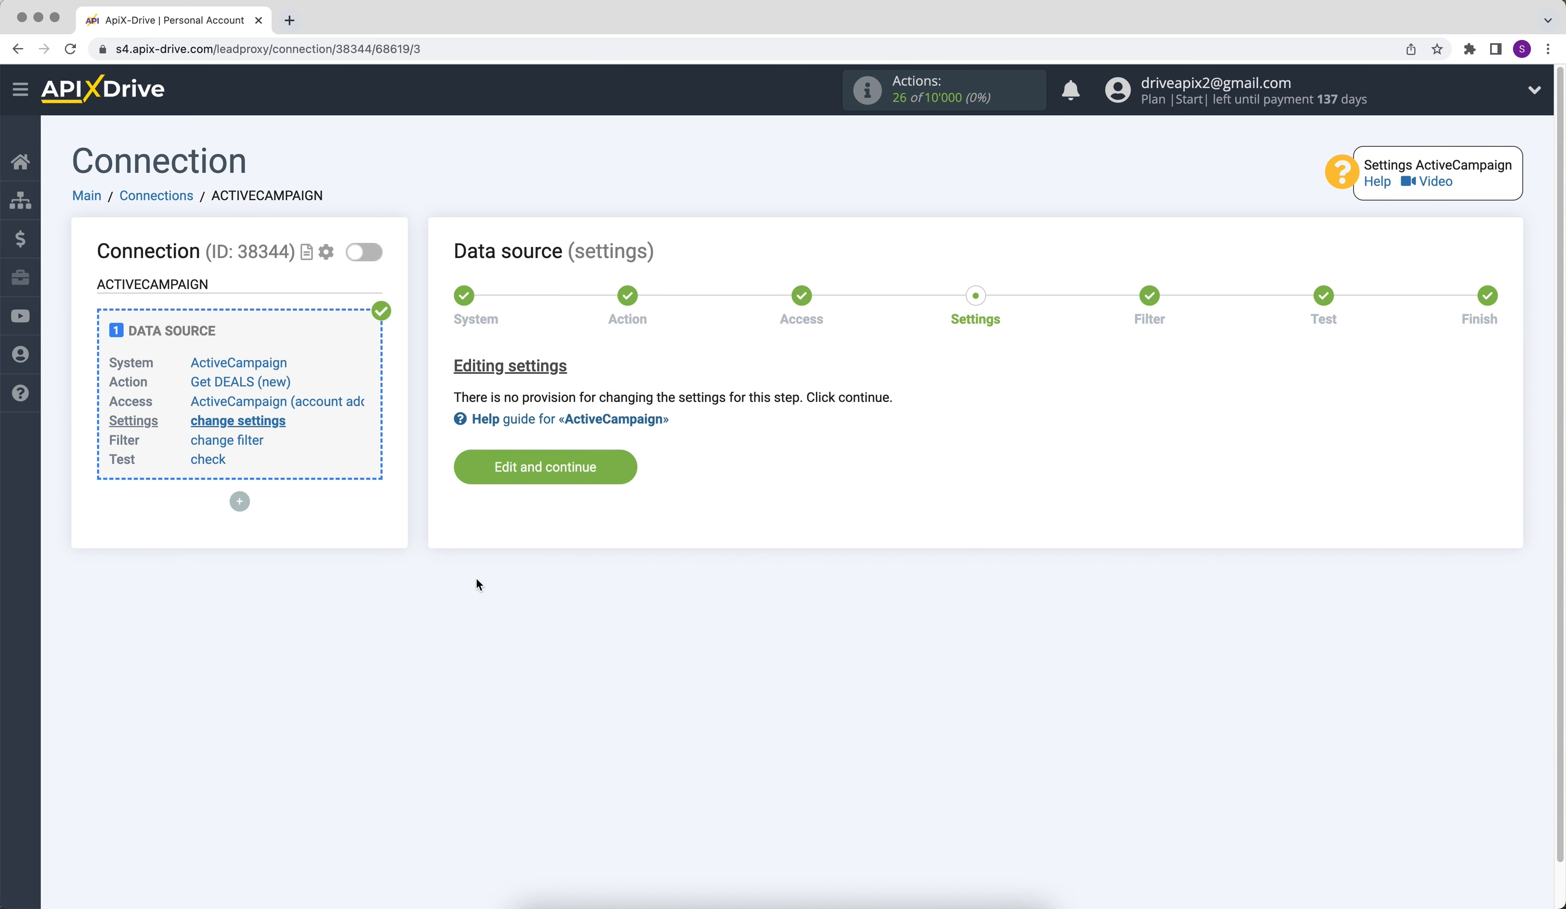
- Complete the data source without extra settings or a filter, accepting the ActiveCampaign test data
{"action": "left_click", "coordinate": [486, 469]}
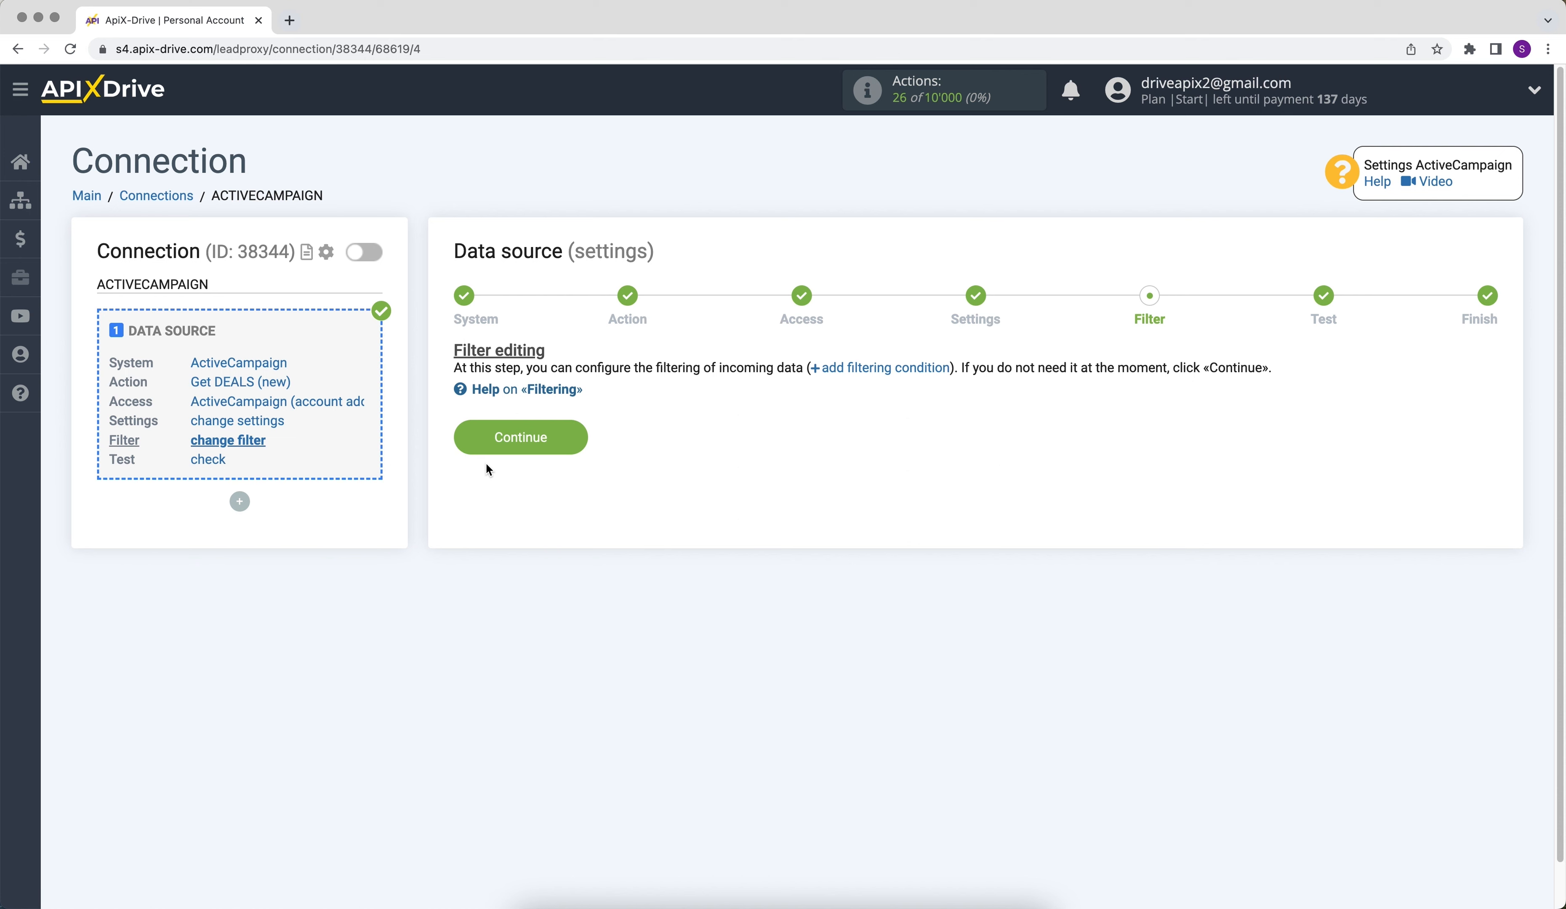
{"action": "left_click", "coordinate": [485, 450]}
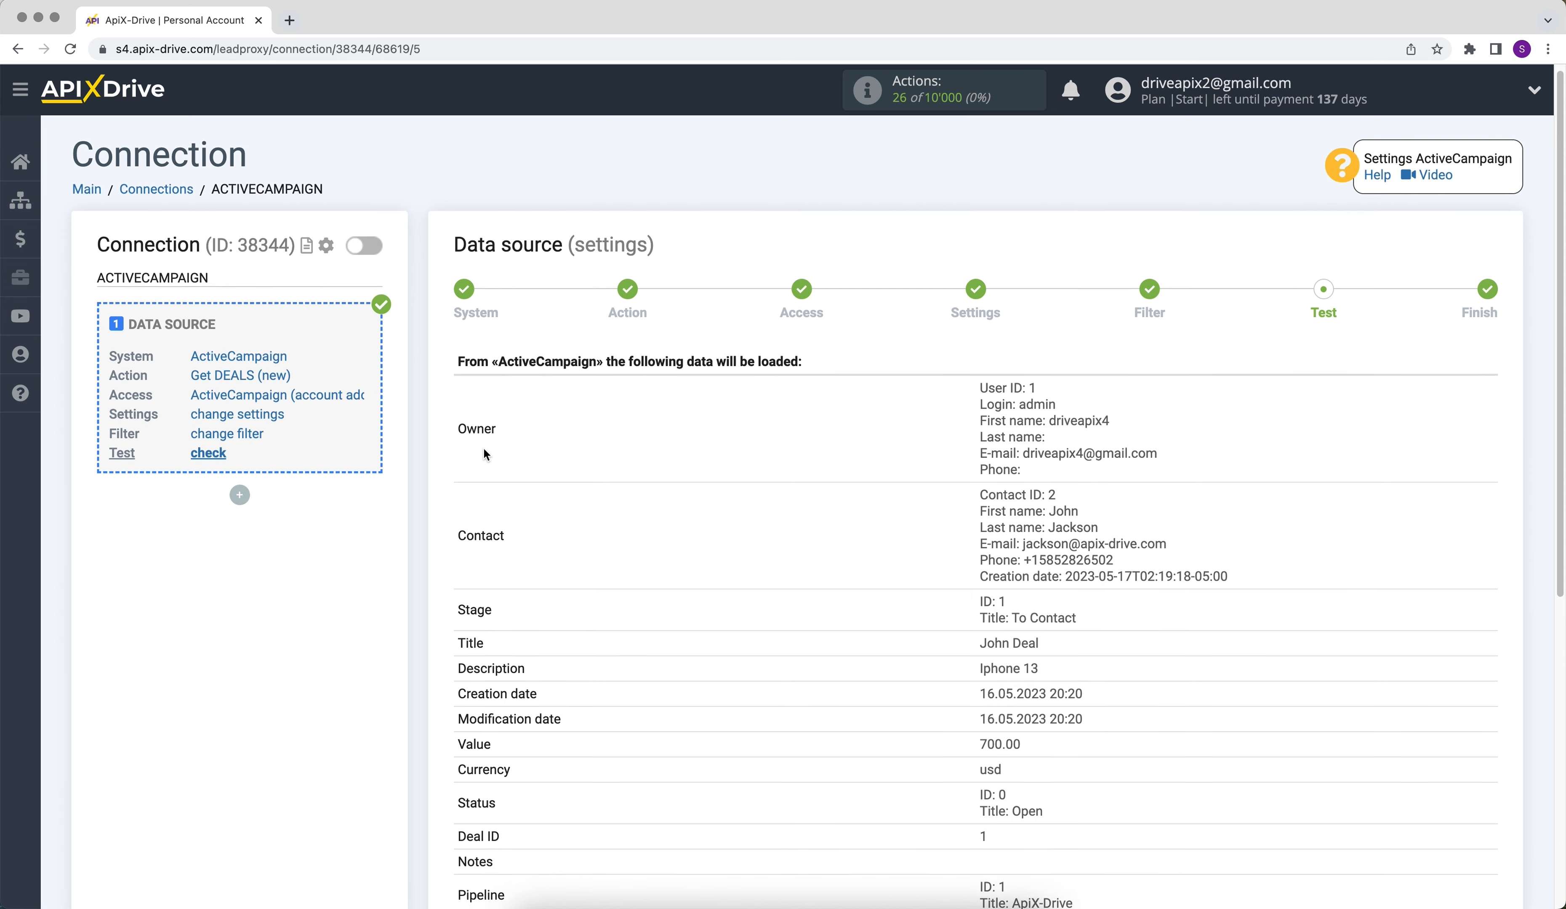
{"action": "scroll", "coordinate": [484, 447], "scroll_direction": "down", "scroll_amount": 3}
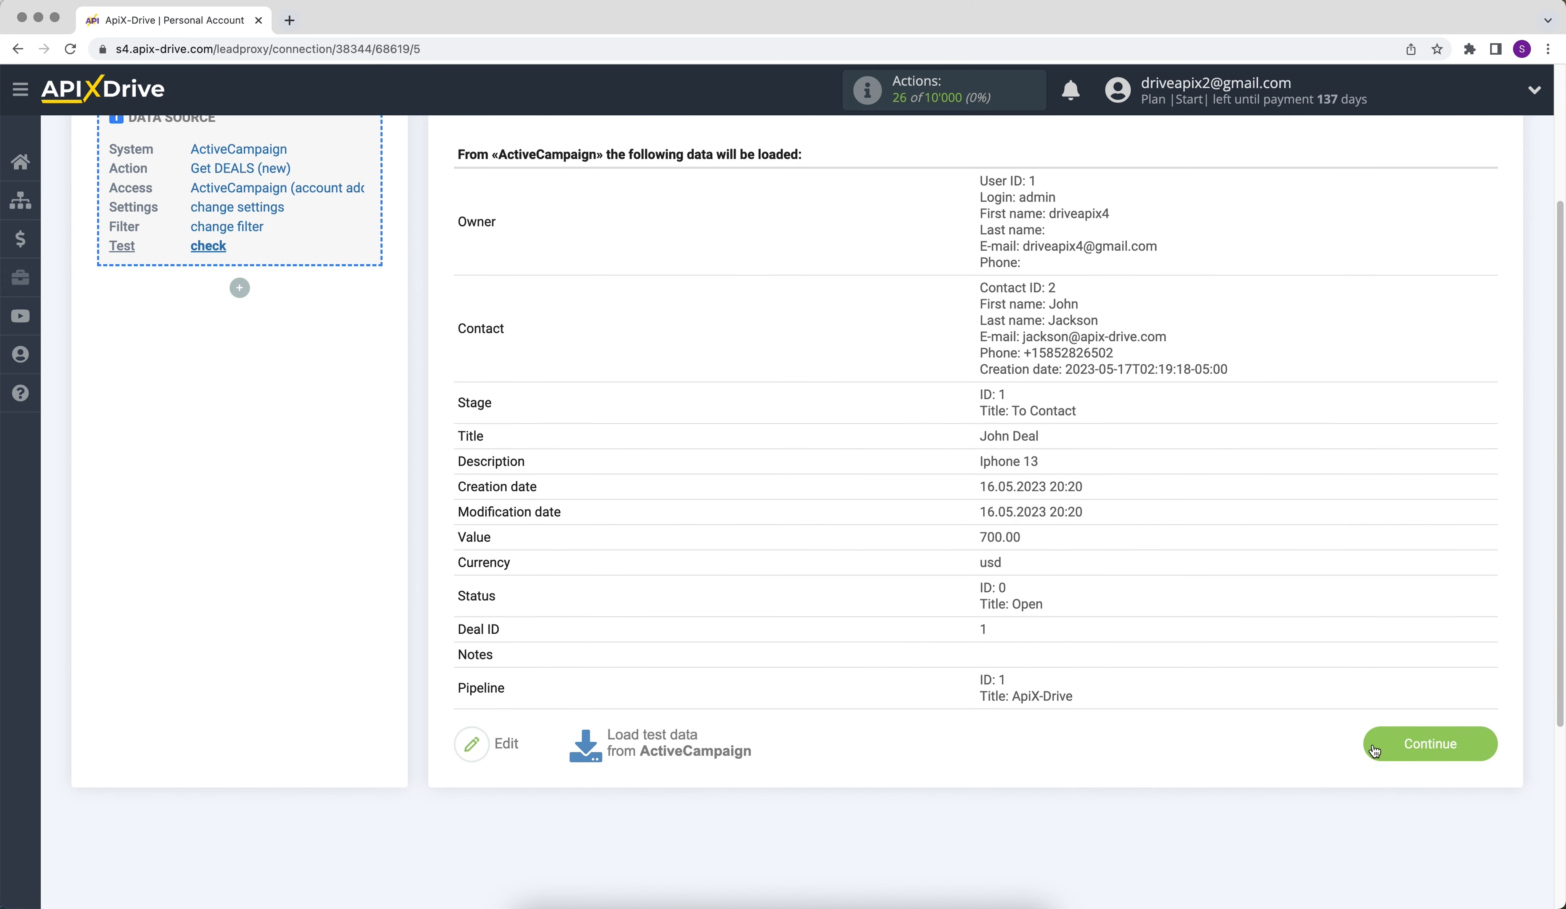
{"action": "left_click", "coordinate": [1373, 748]}
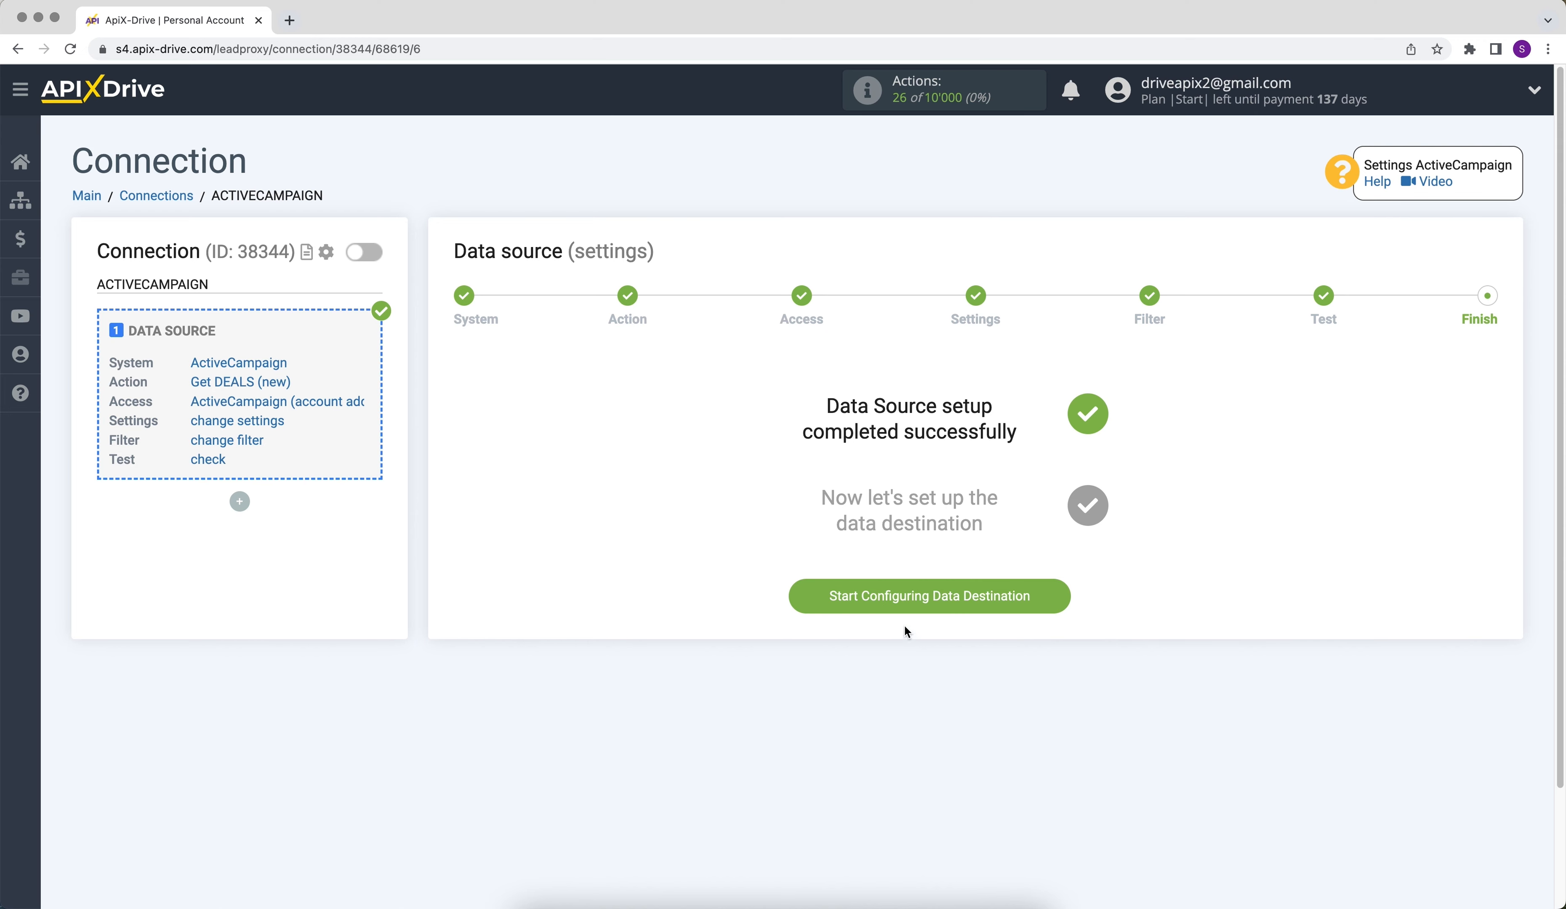
- Start configuring the data destination and choose ZOHO Inventory as its system
{"action": "left_click", "coordinate": [837, 602]}
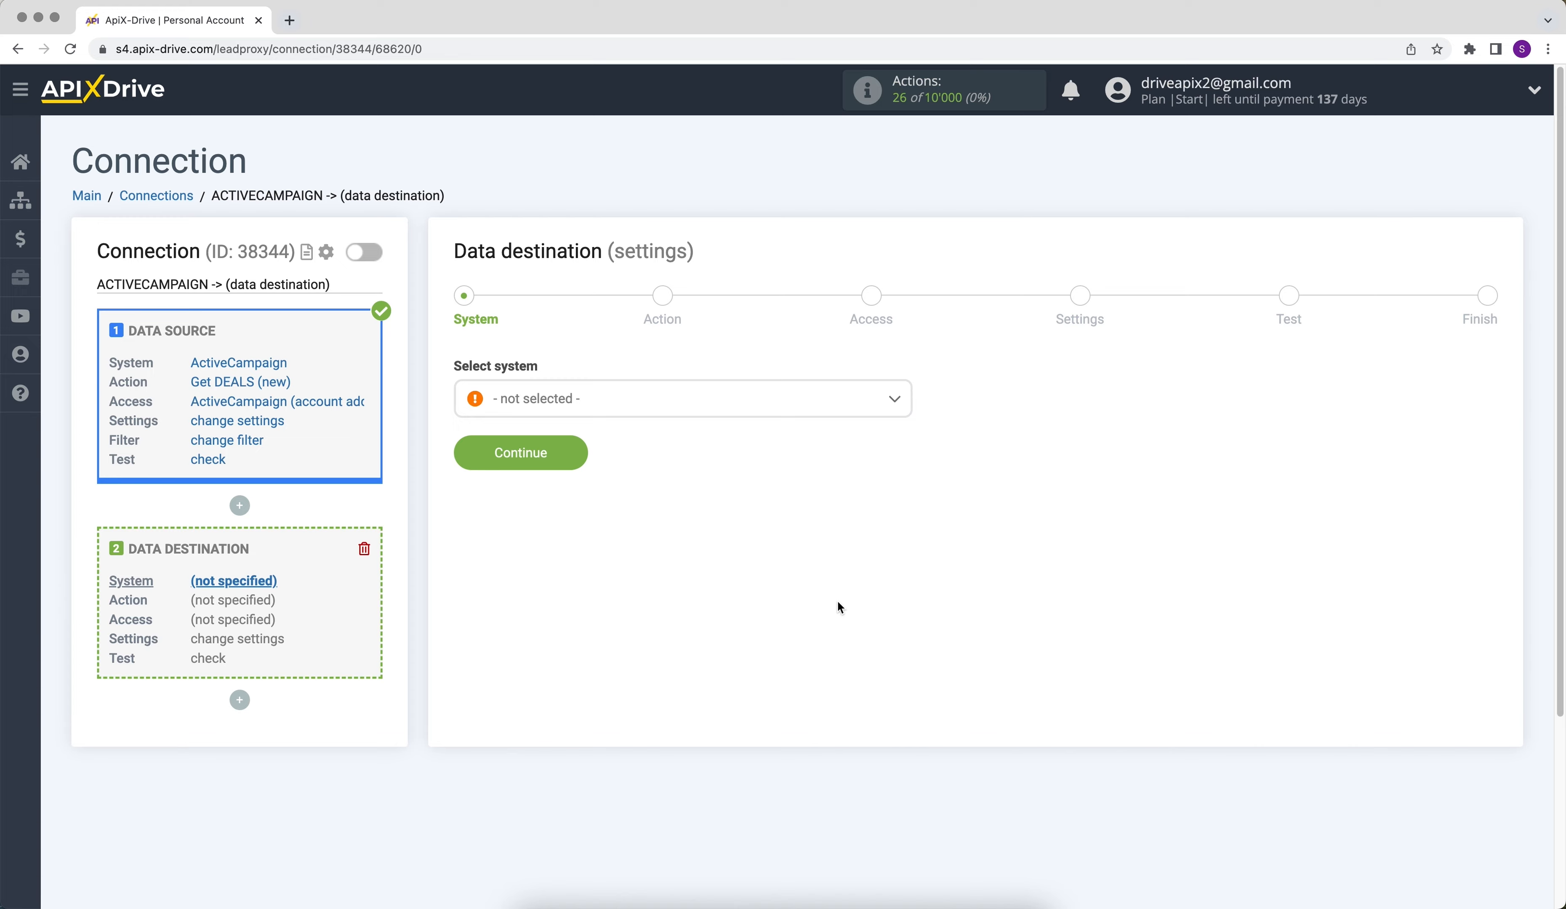
{"action": "left_click", "coordinate": [820, 414]}
{"action": "left_click_drag", "start_coordinate": [908, 427], "coordinate": [669, 692]}
{"action": "left_click", "coordinate": [524, 661]}
{"action": "left_click", "coordinate": [467, 453]}
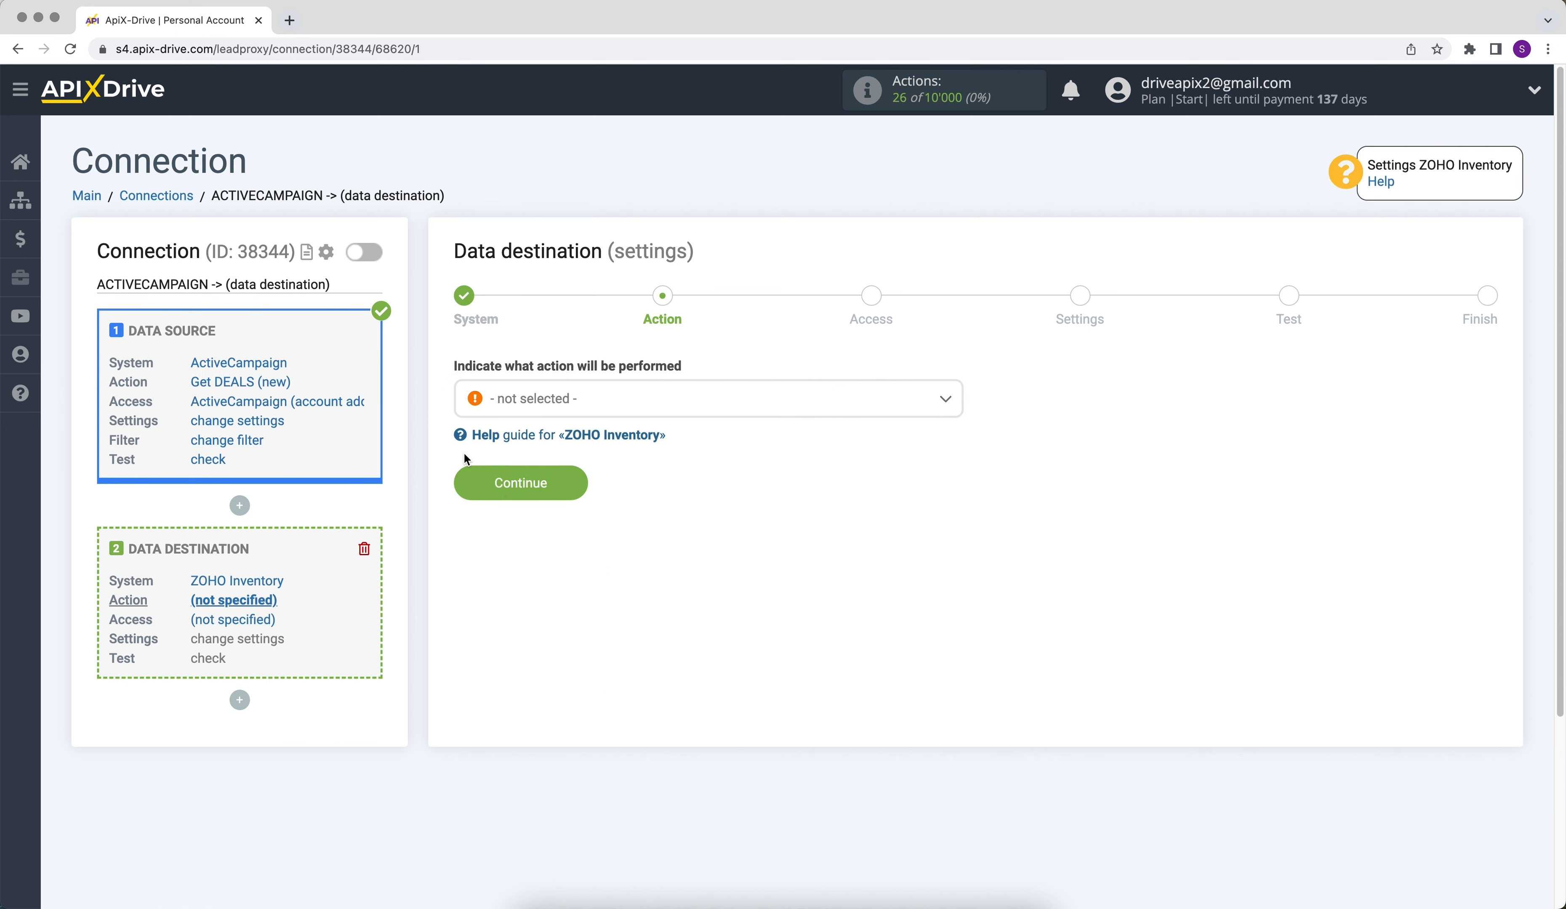
- Set the data destination action to Create CONTACT and proceed to account access
{"action": "left_click", "coordinate": [525, 415]}
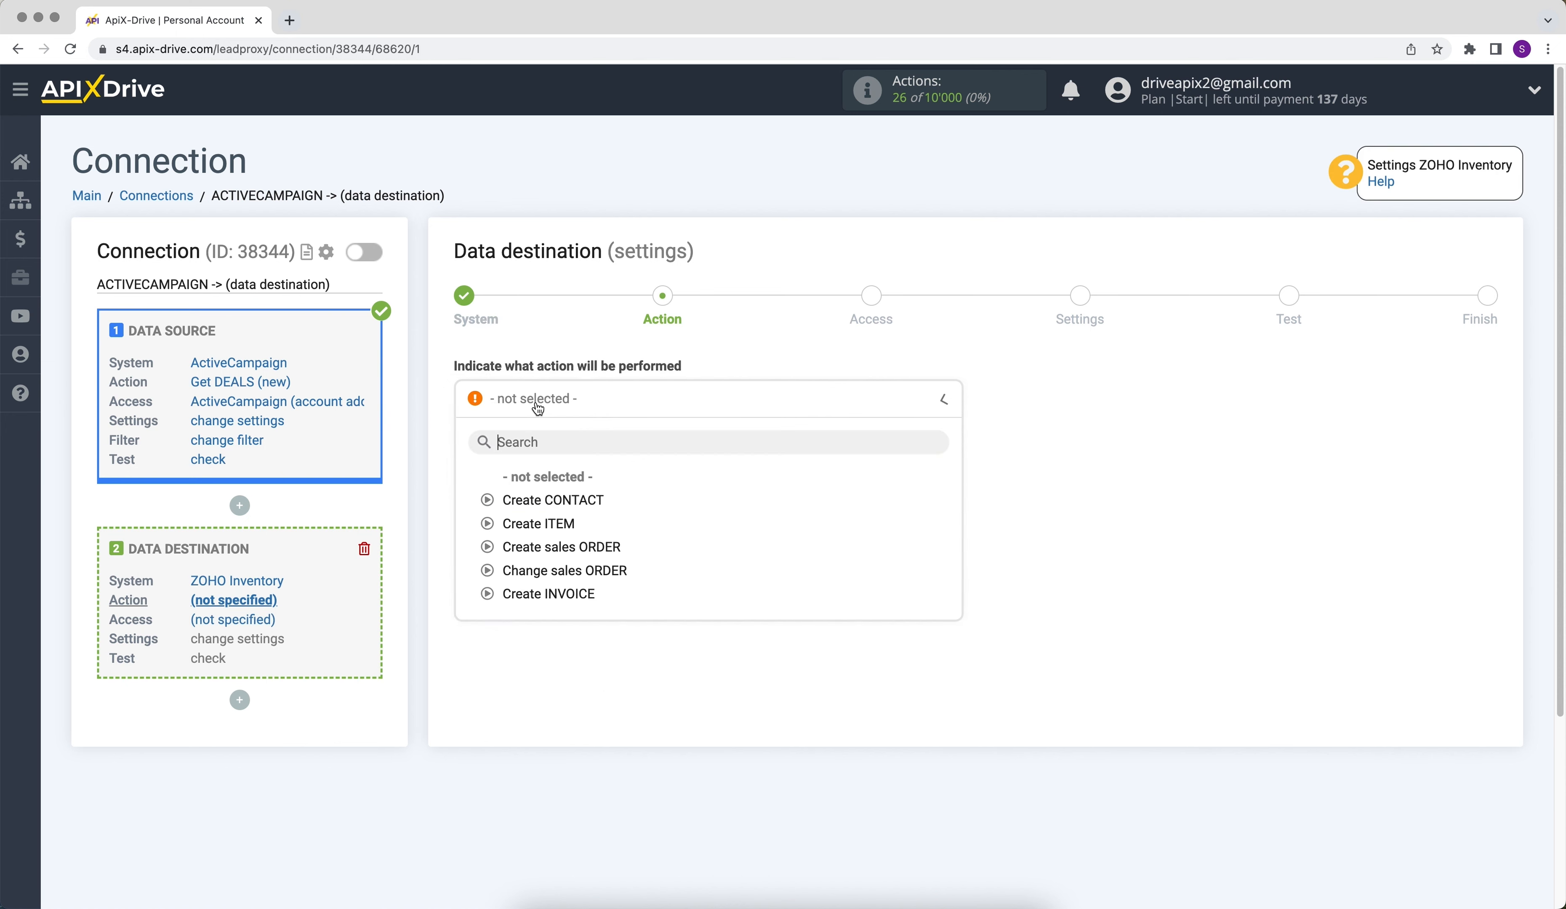
{"action": "left_click", "coordinate": [543, 497]}
{"action": "left_click", "coordinate": [475, 494]}
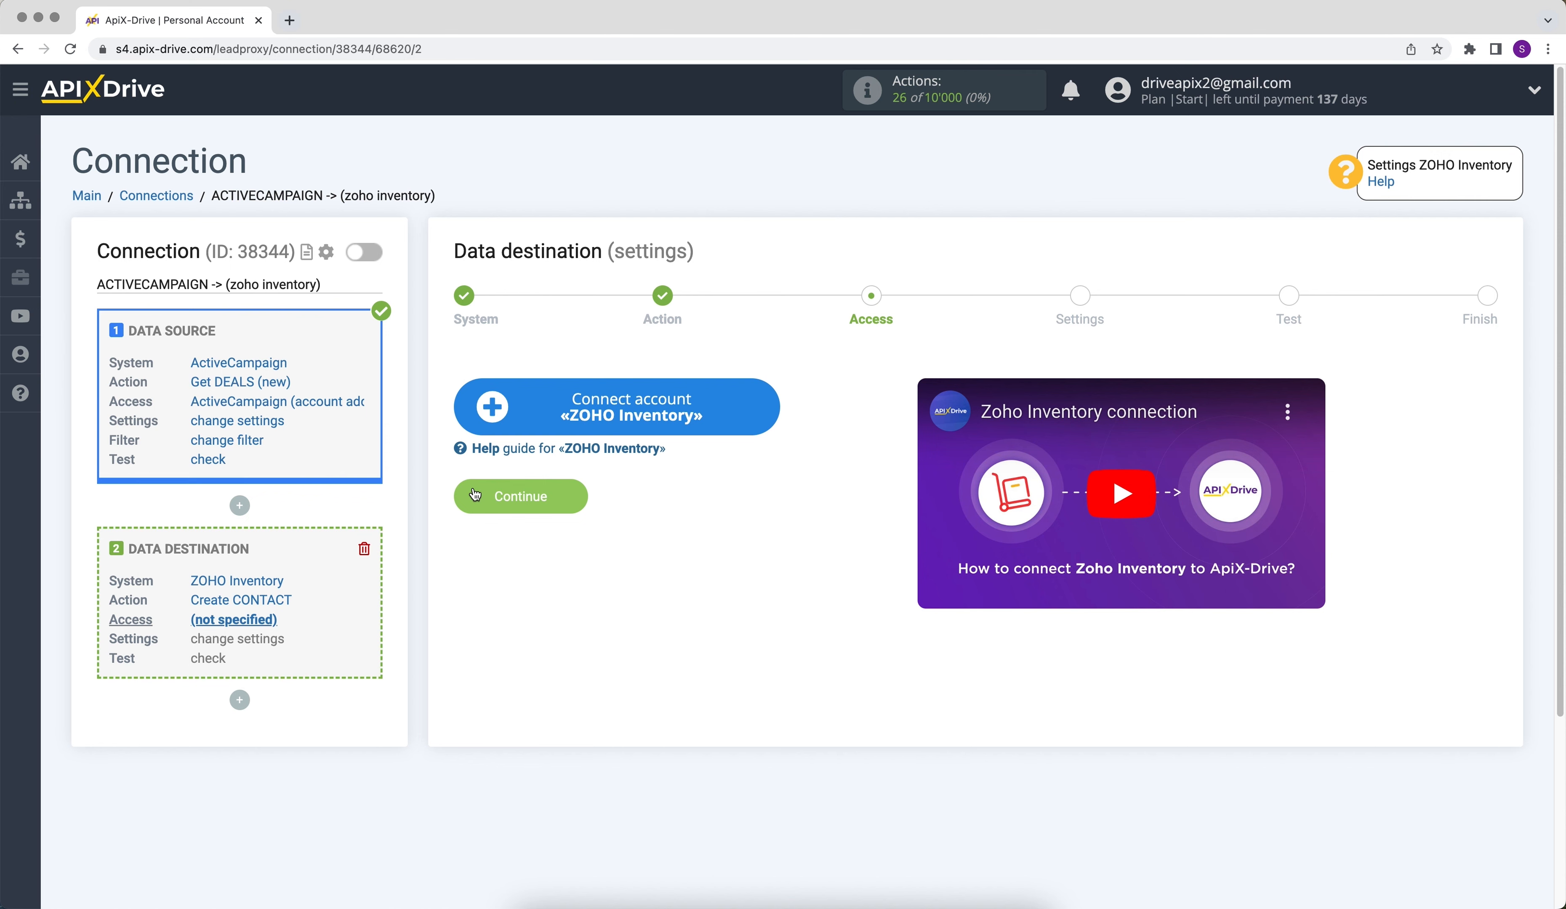
- Start connecting a ZOHO Inventory account and sign in to Zoho with the account's e-mail address and password
{"action": "left_click", "coordinate": [476, 409]}
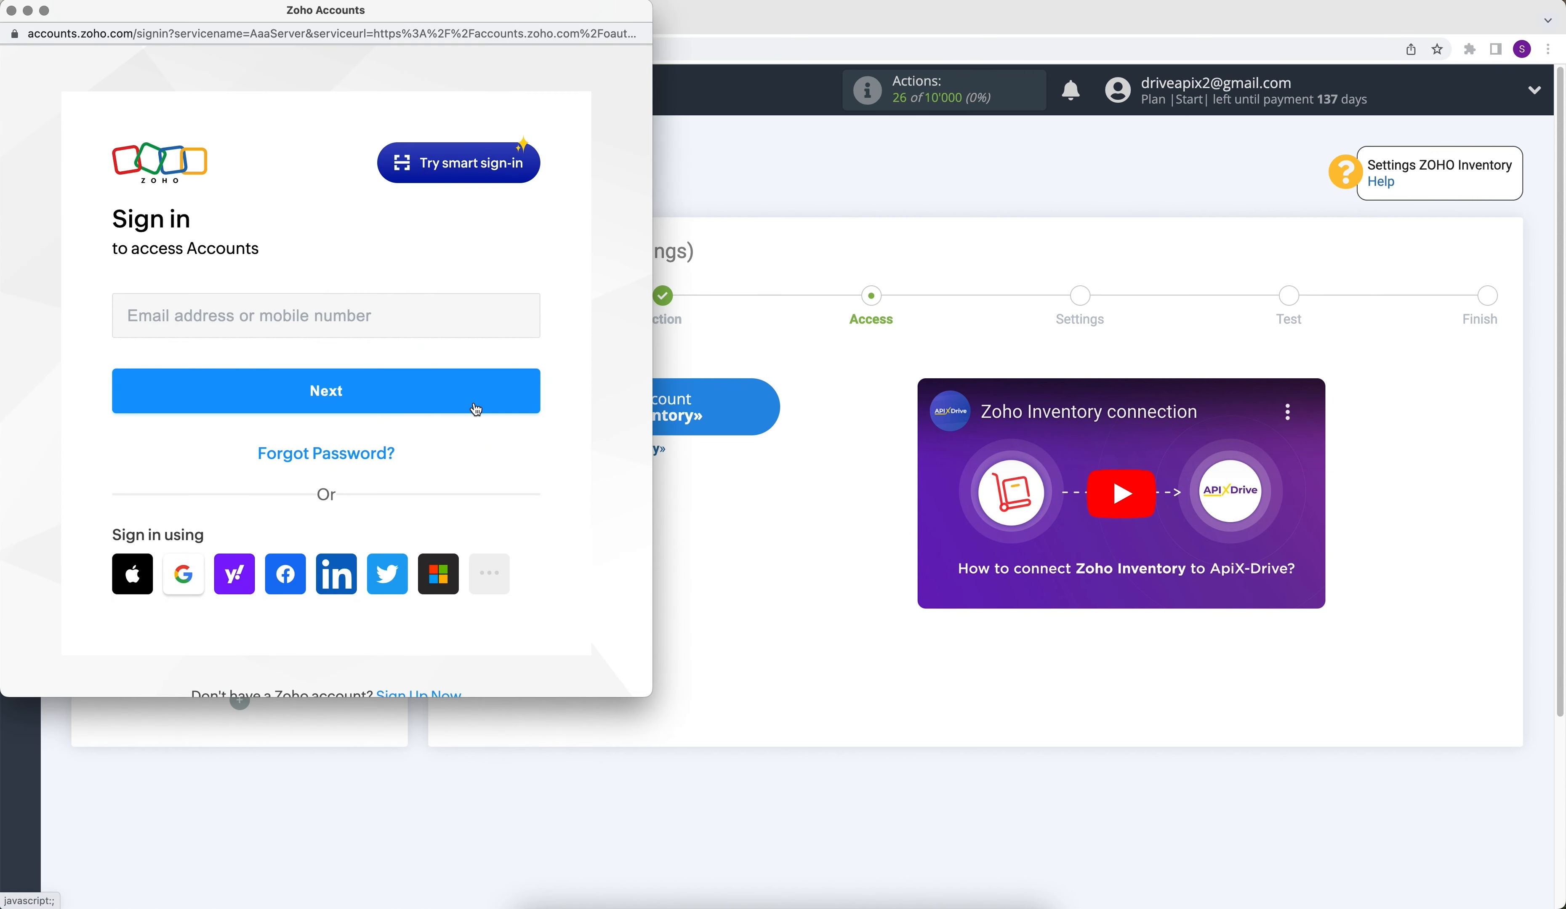
{"action": "left_click", "coordinate": [385, 322]}
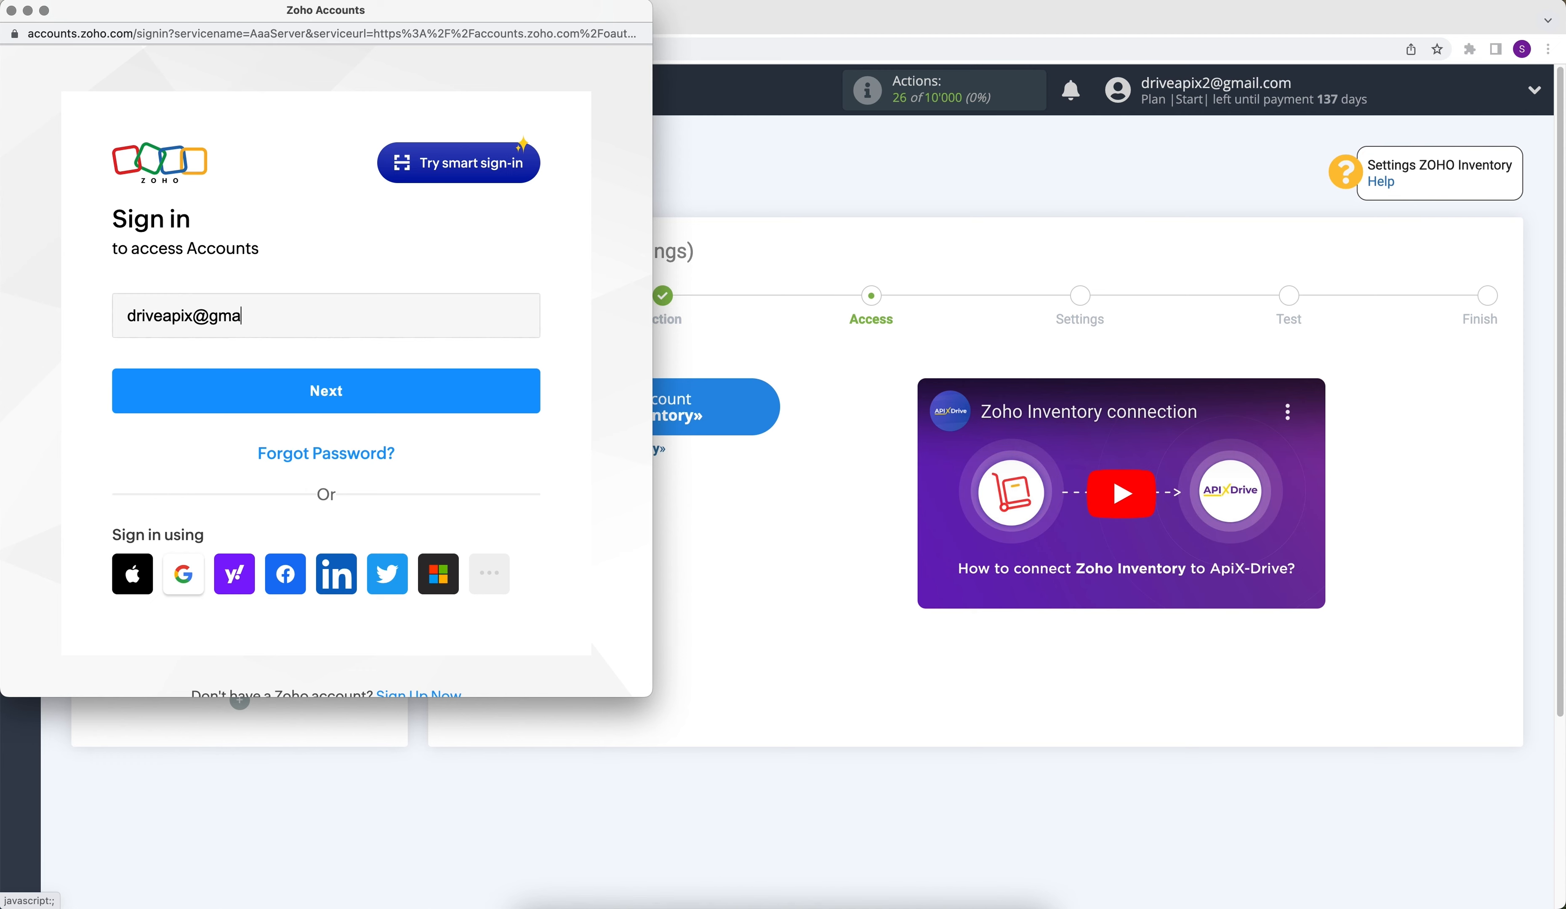
{"action": "left_click", "coordinate": [407, 394]}
{"action": "type", "text": "•••••••••"}
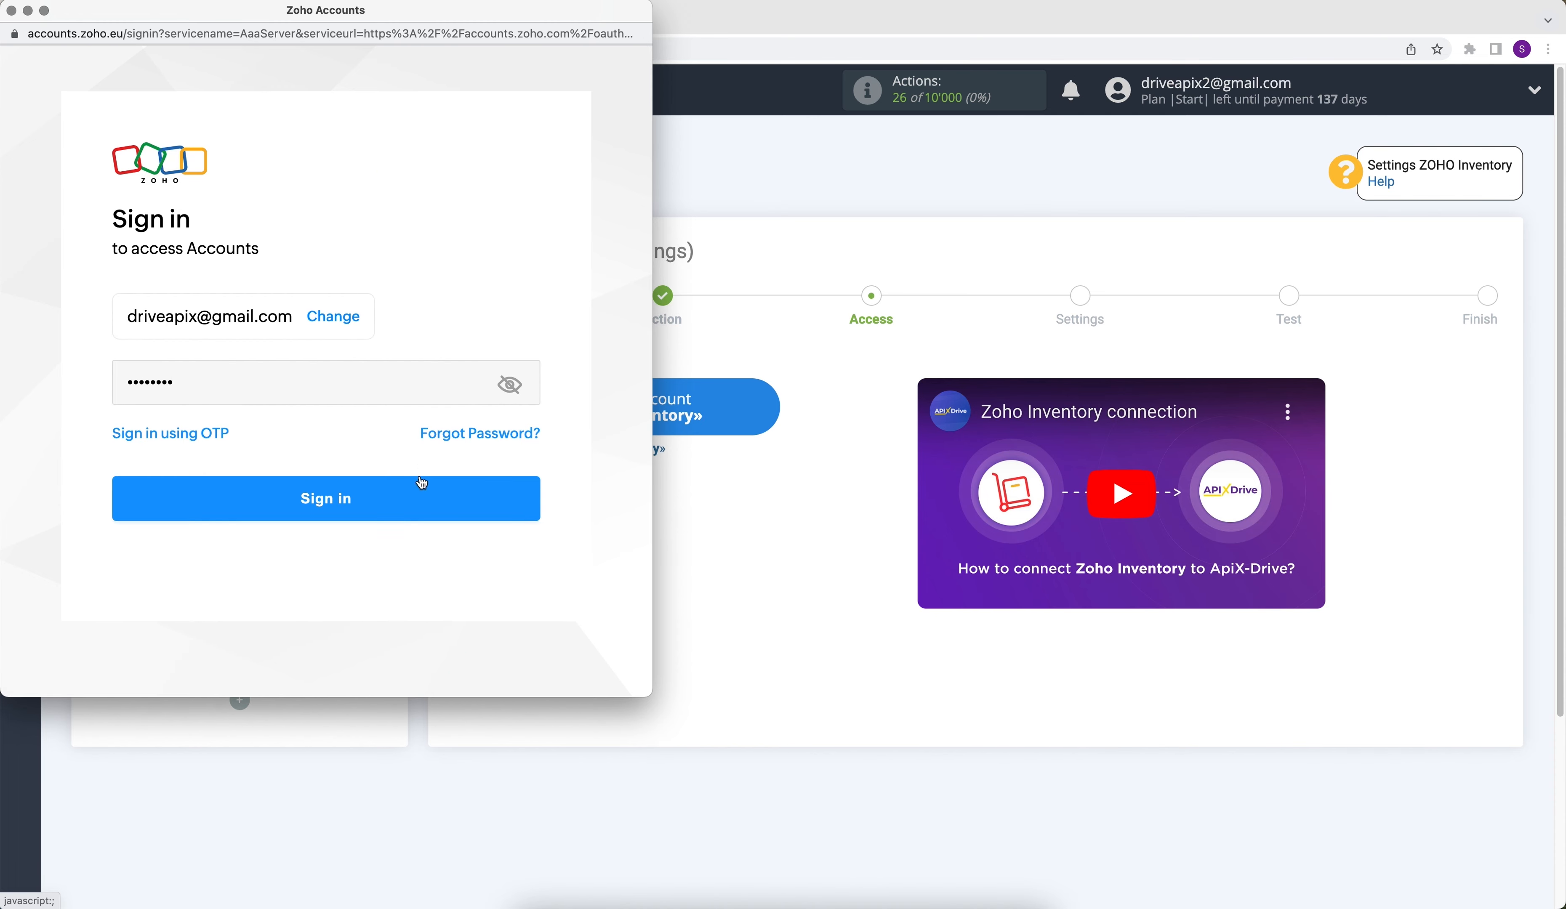
{"action": "left_click", "coordinate": [422, 483]}
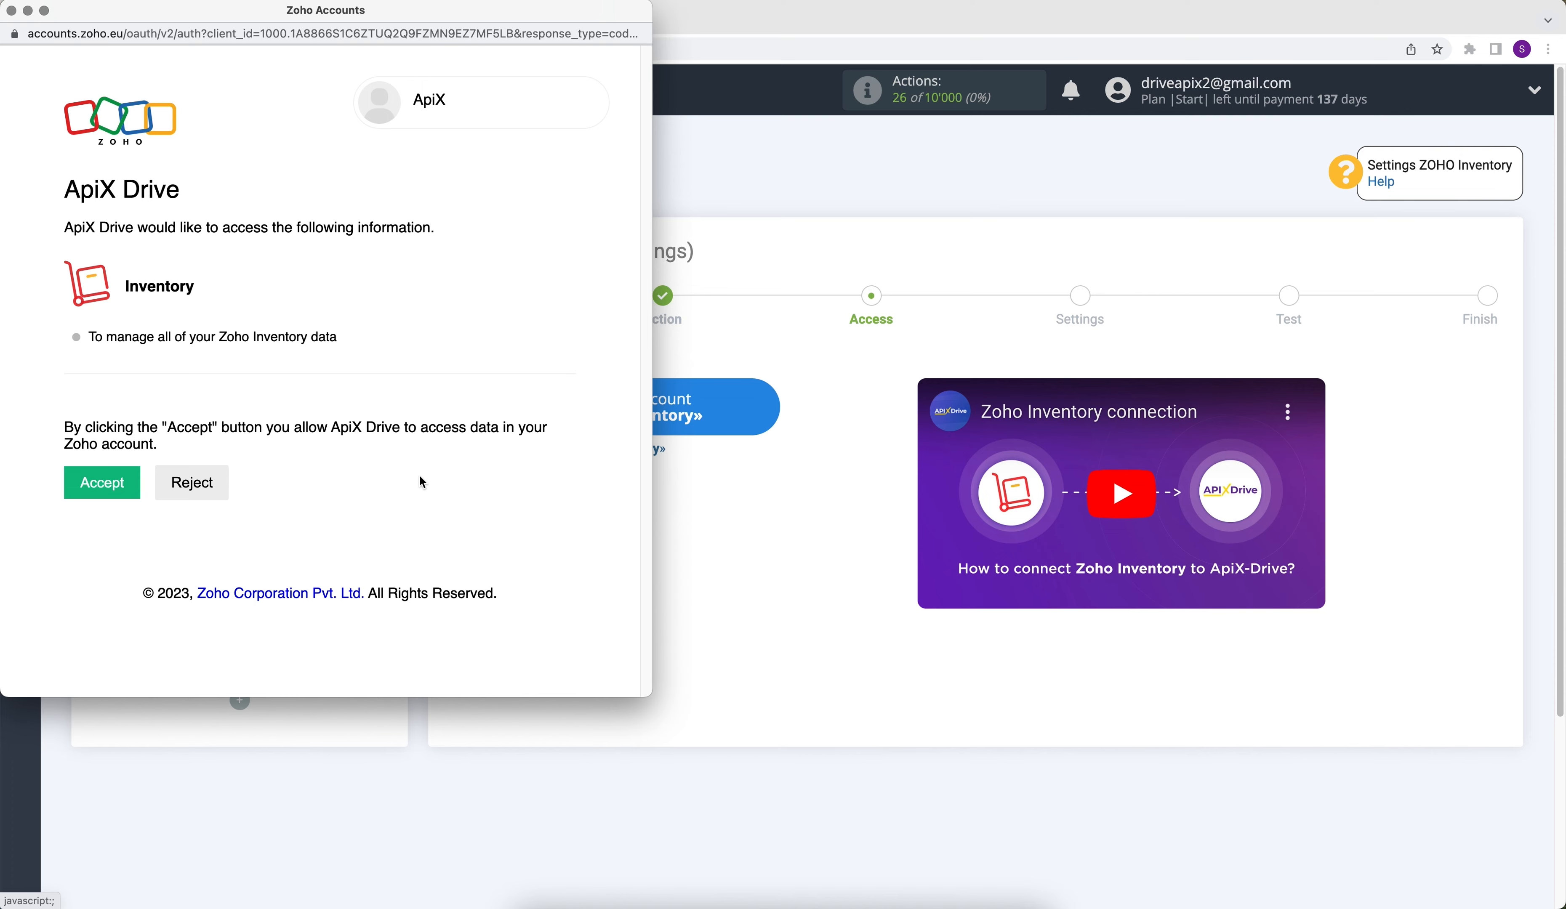
- Allow ApiX Drive to access the Zoho Inventory data and select the connected account as the destination login
{"action": "left_click", "coordinate": [138, 487]}
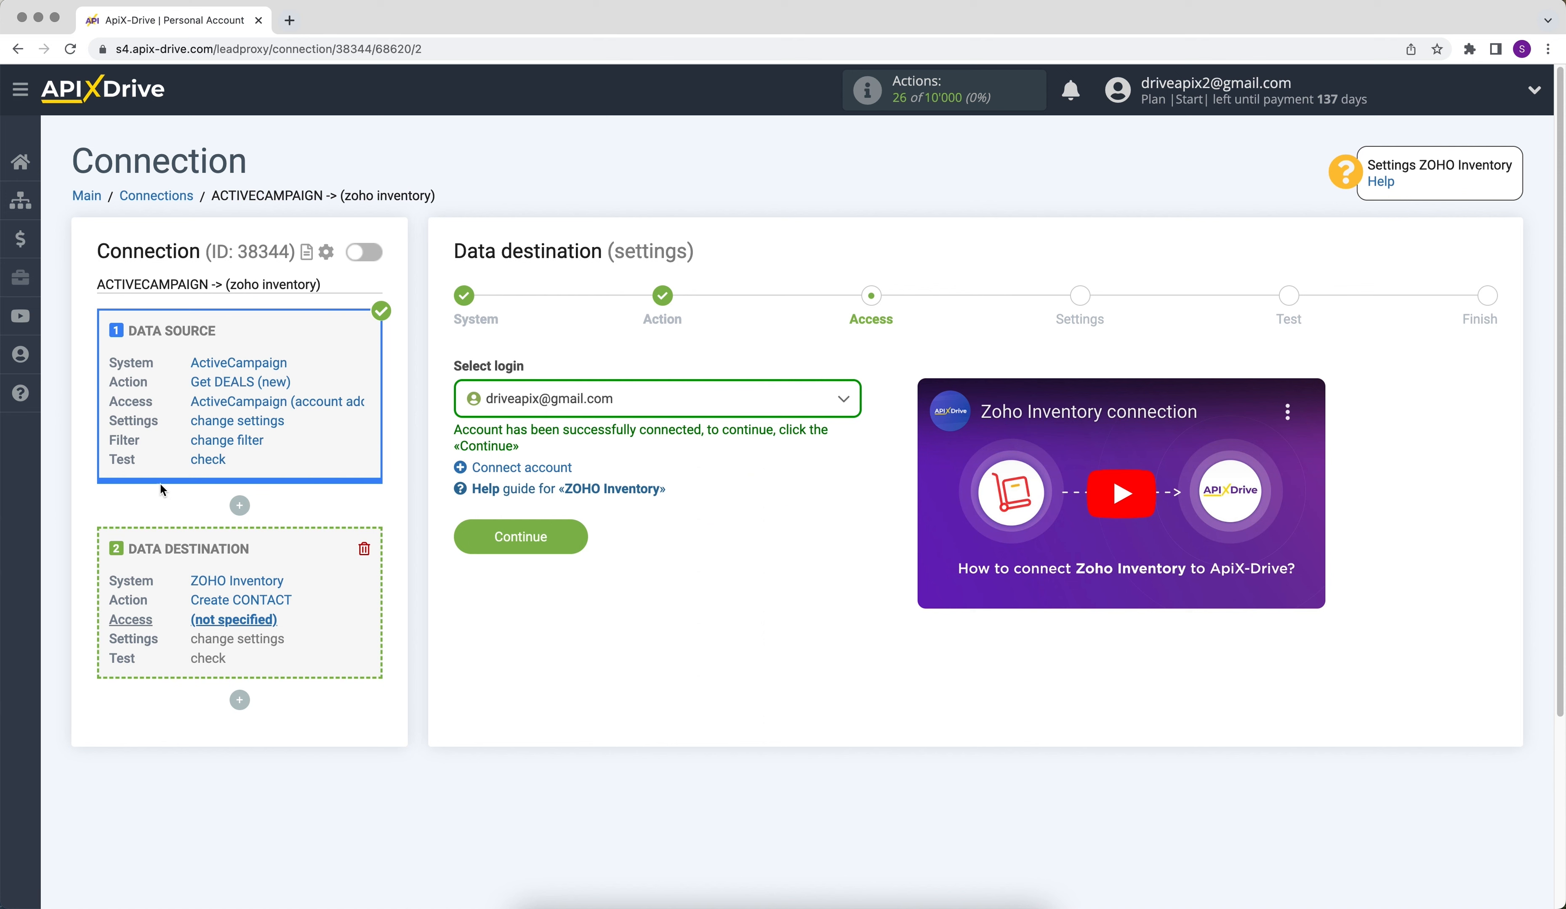
{"action": "left_click", "coordinate": [501, 407]}
{"action": "left_click", "coordinate": [518, 525]}
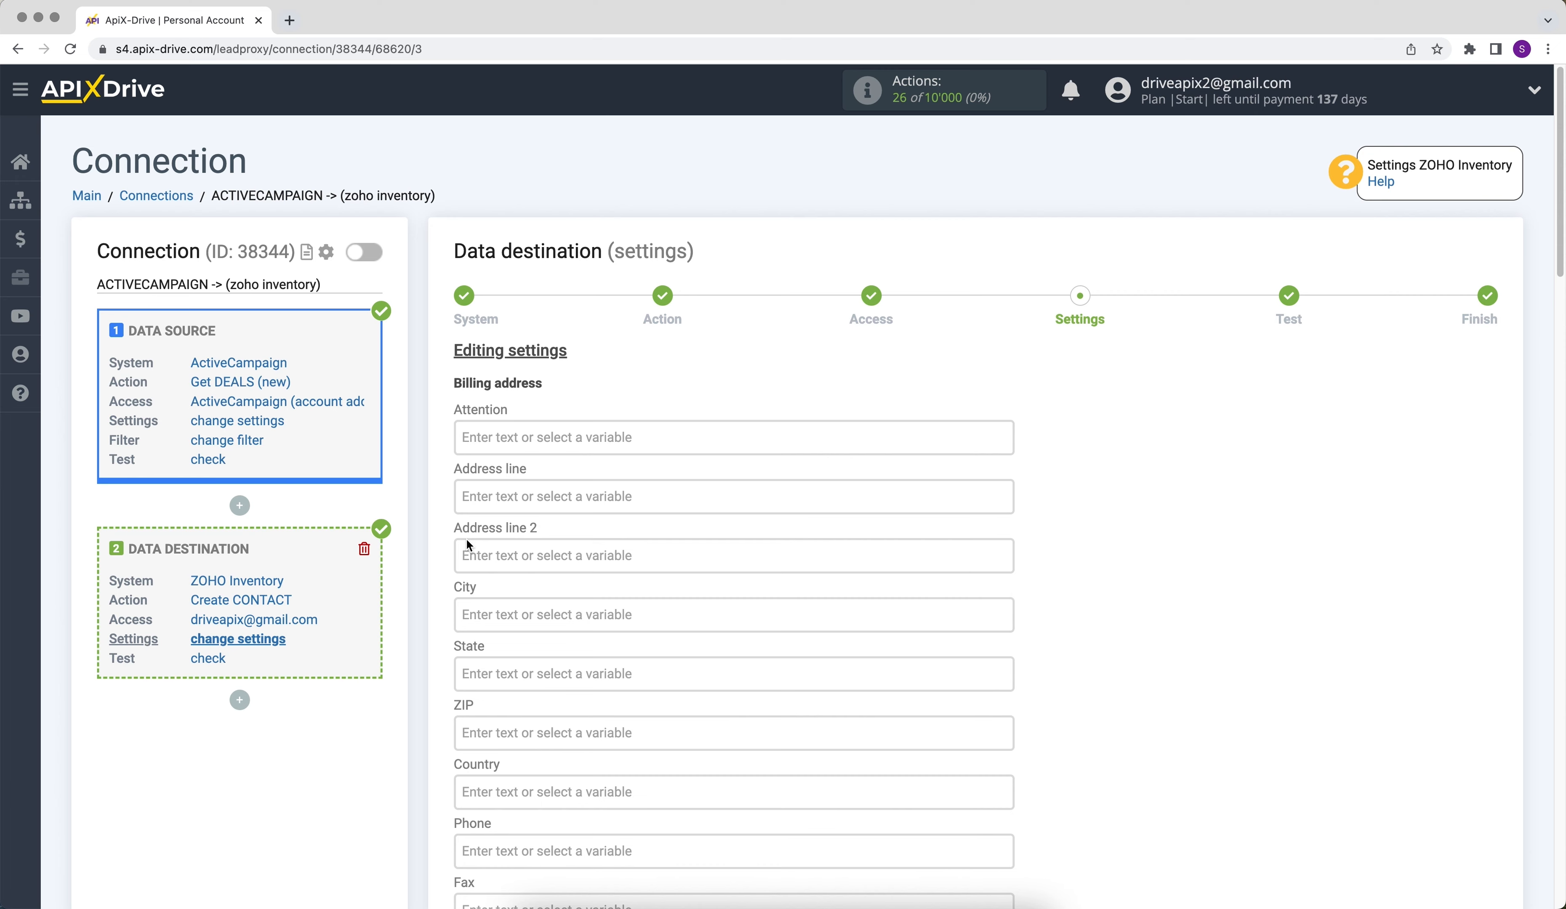
- Fill the destination's Contact name with the text "New deal from" followed by the ActiveCampaign First name variable
{"action": "scroll", "coordinate": [466, 541], "scroll_direction": "down", "scroll_amount": 5}
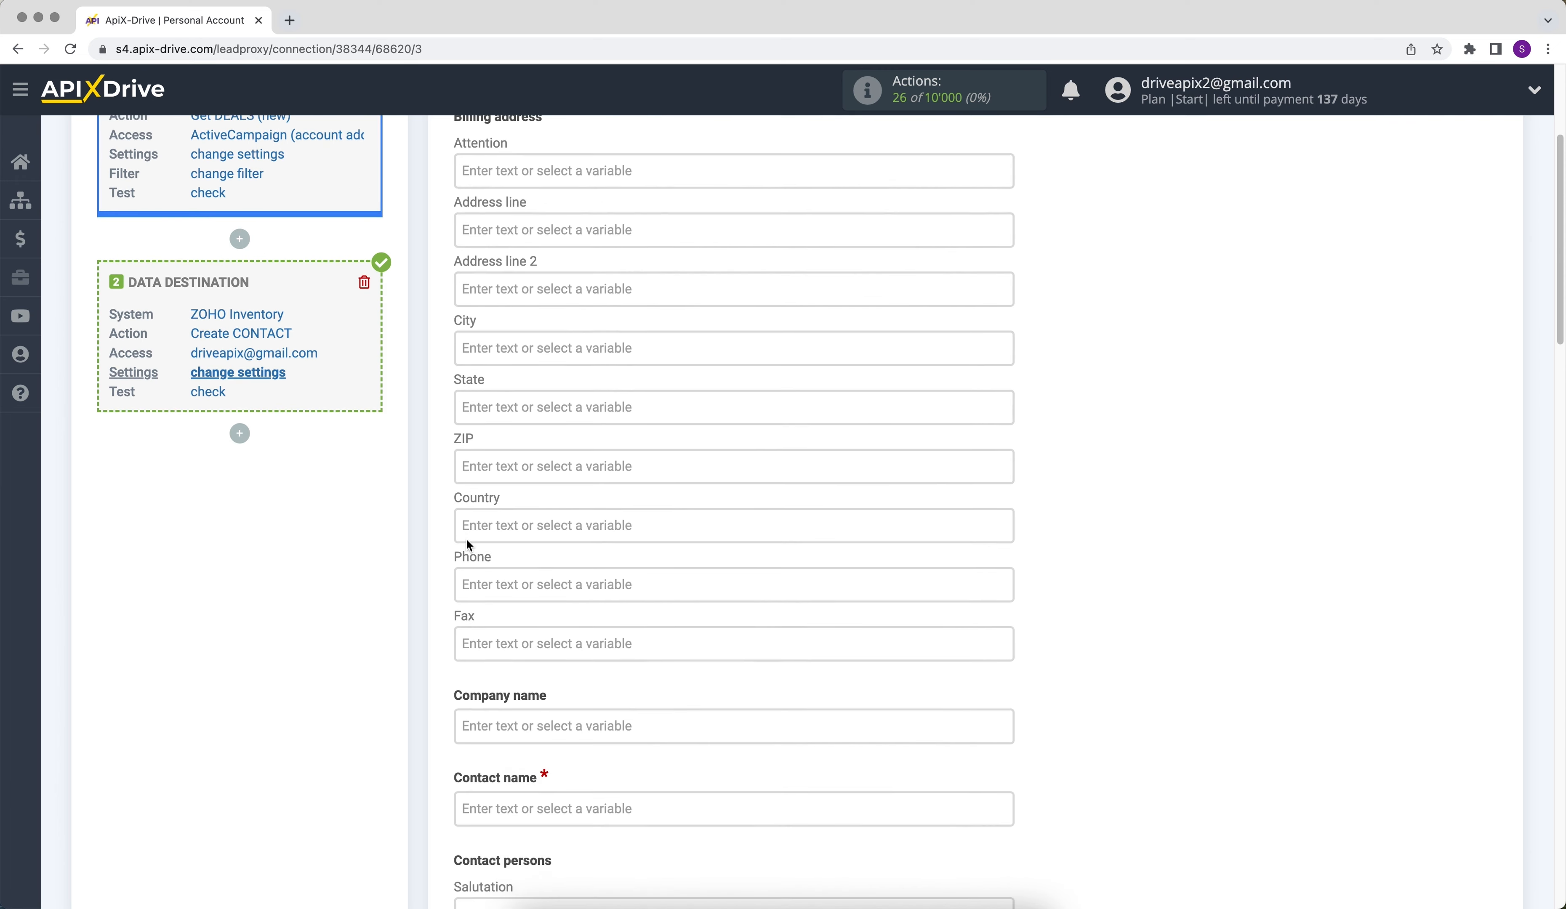
{"action": "left_click", "coordinate": [542, 770]}
{"action": "scroll", "coordinate": [542, 766], "scroll_direction": "down", "scroll_amount": 9}
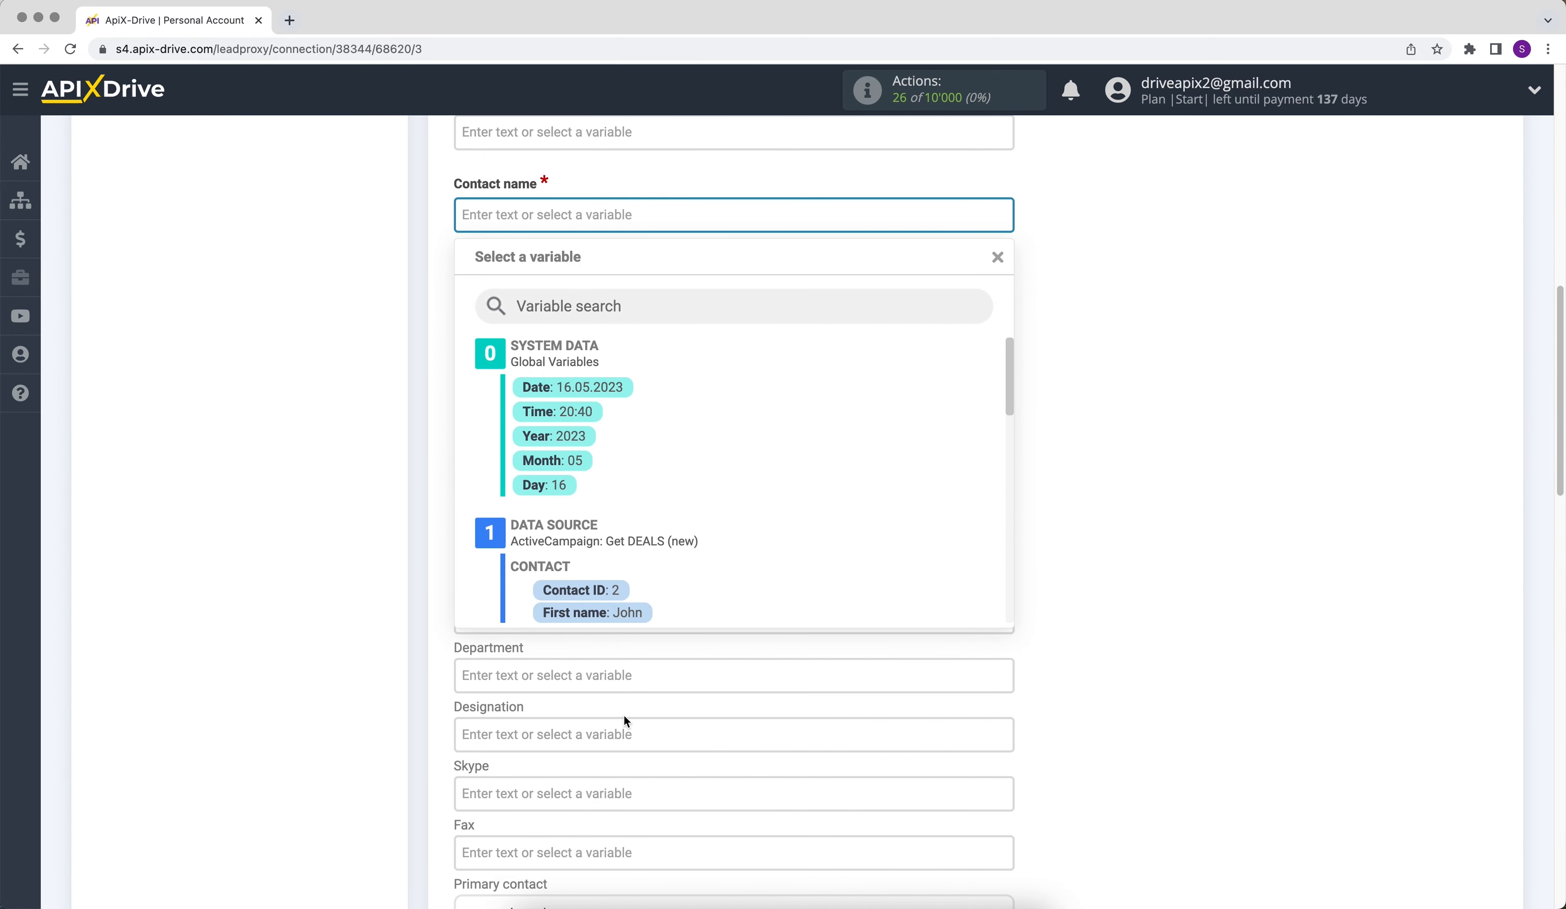
{"action": "left_click", "coordinate": [592, 613]}
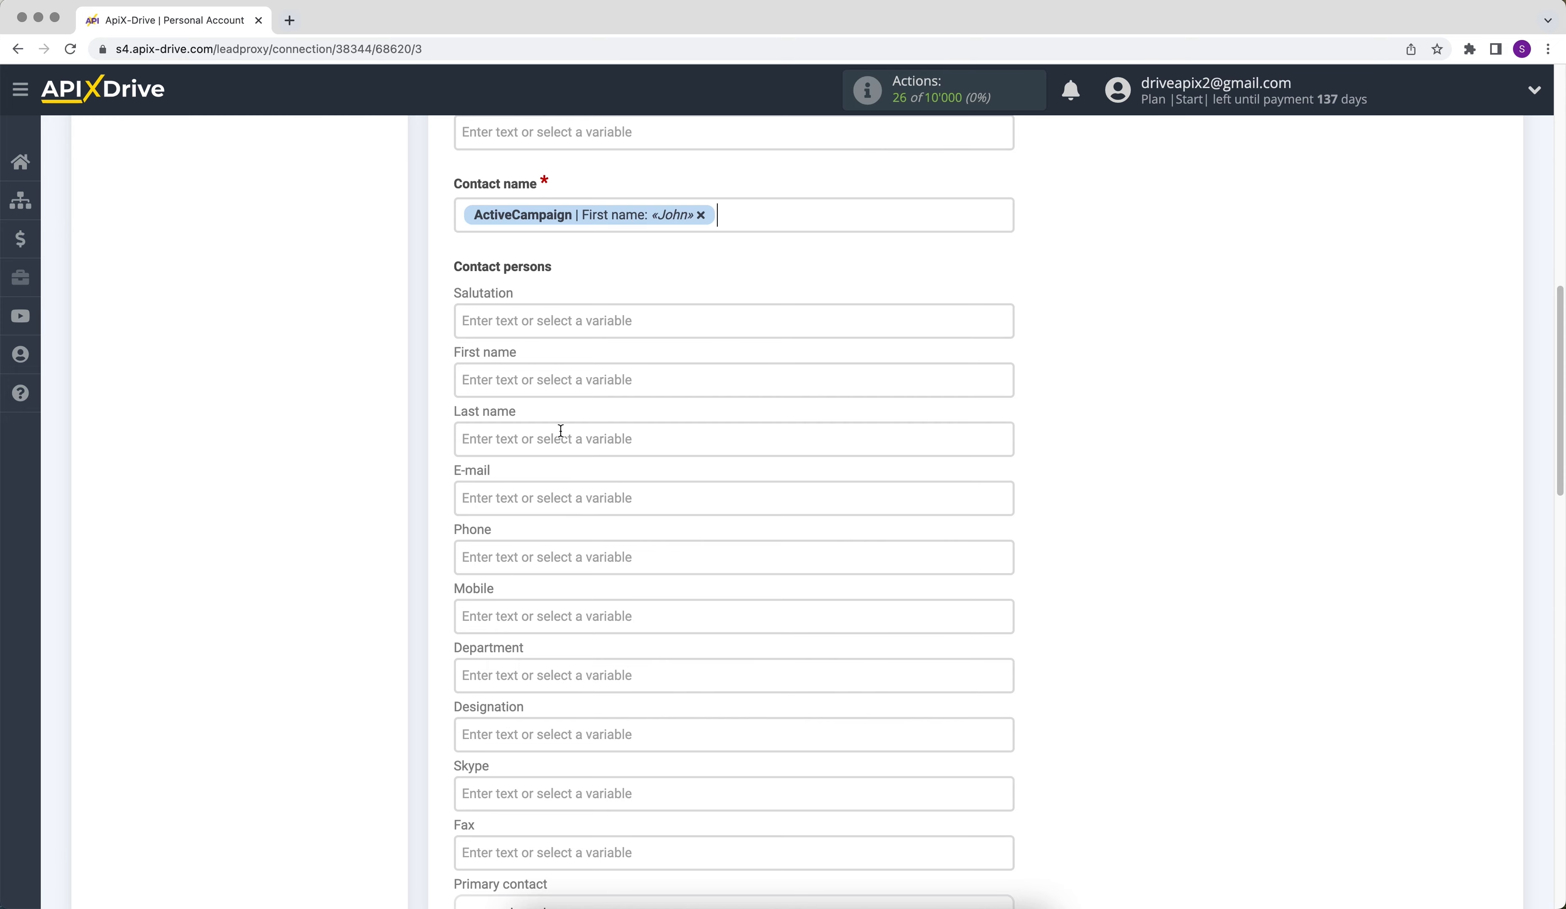
{"action": "left_click", "coordinate": [463, 214]}
{"action": "type", "text": "New deal"}
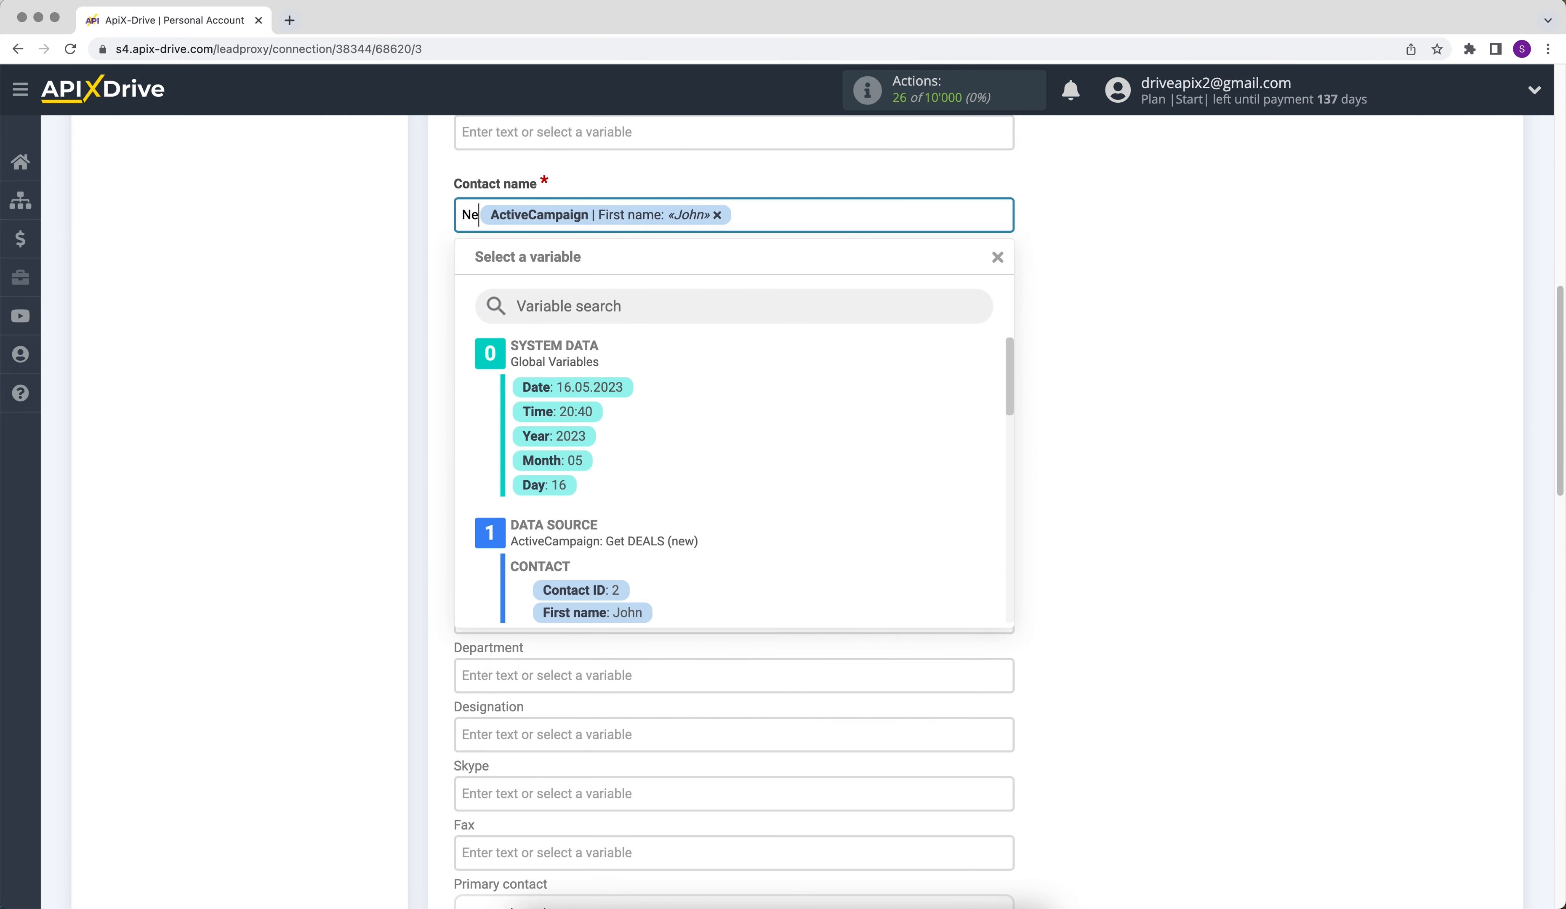
{"action": "type", "text": " from "}
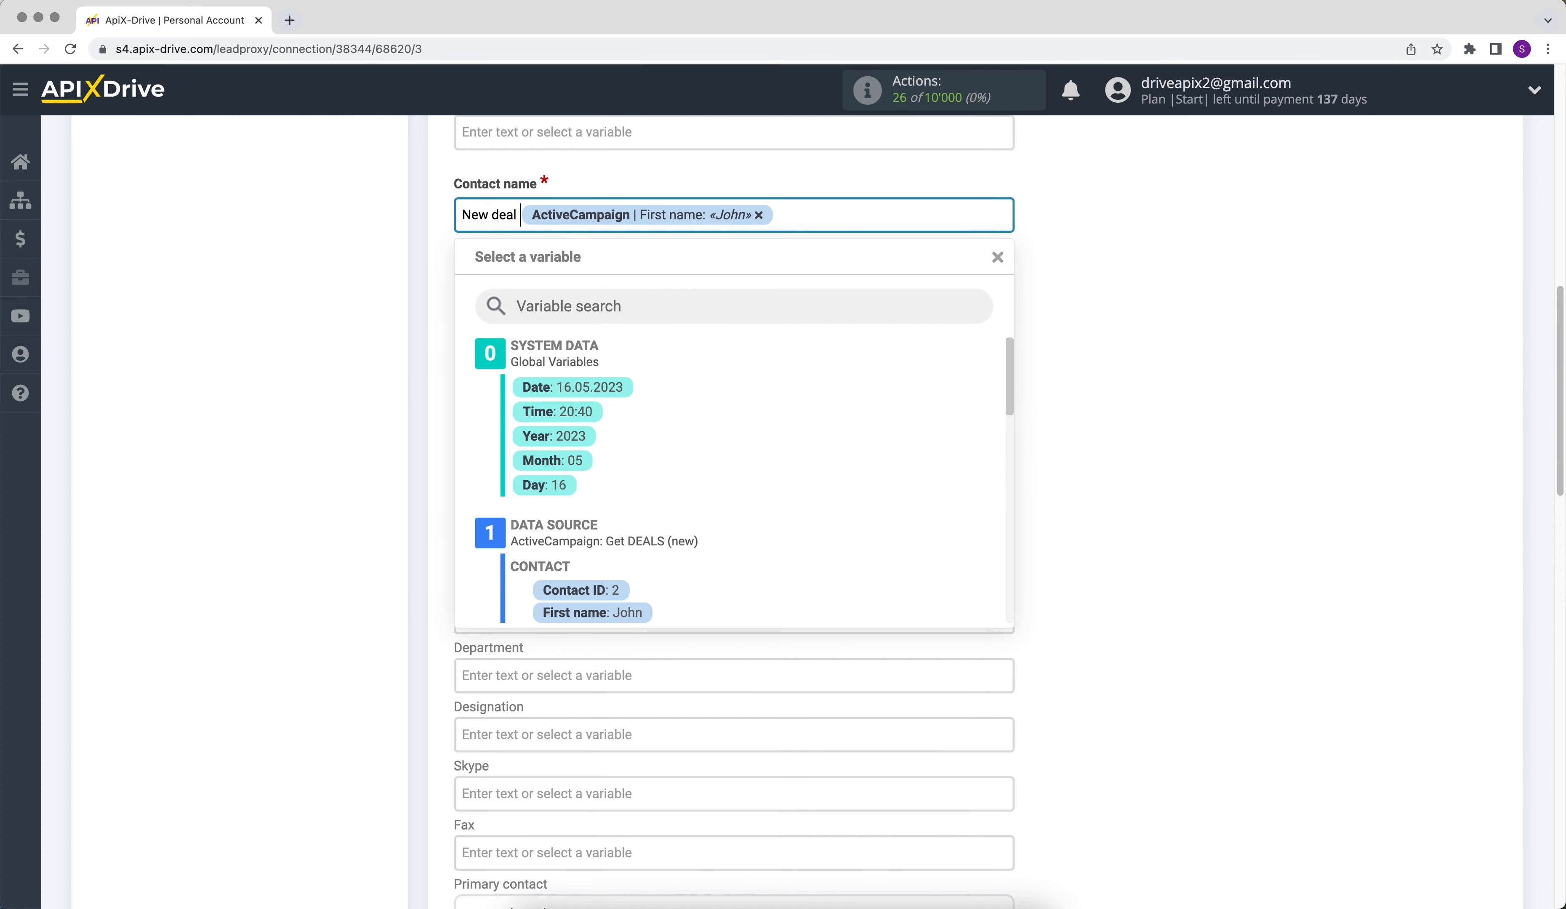
{"action": "type", "text": "Activ"}
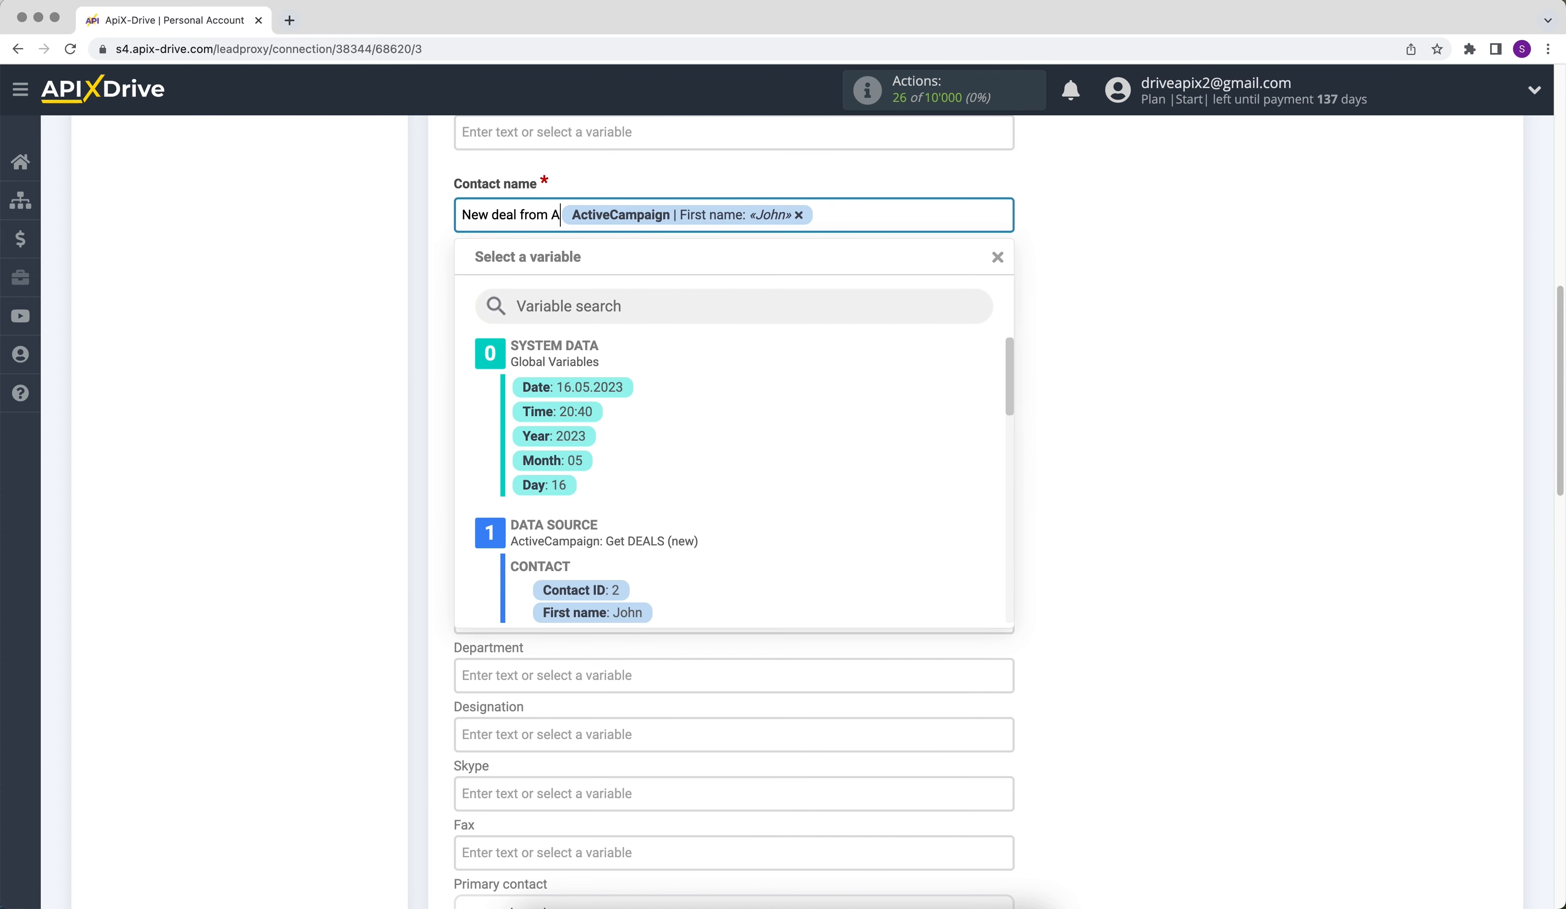
{"action": "type", "text": "eCam"}
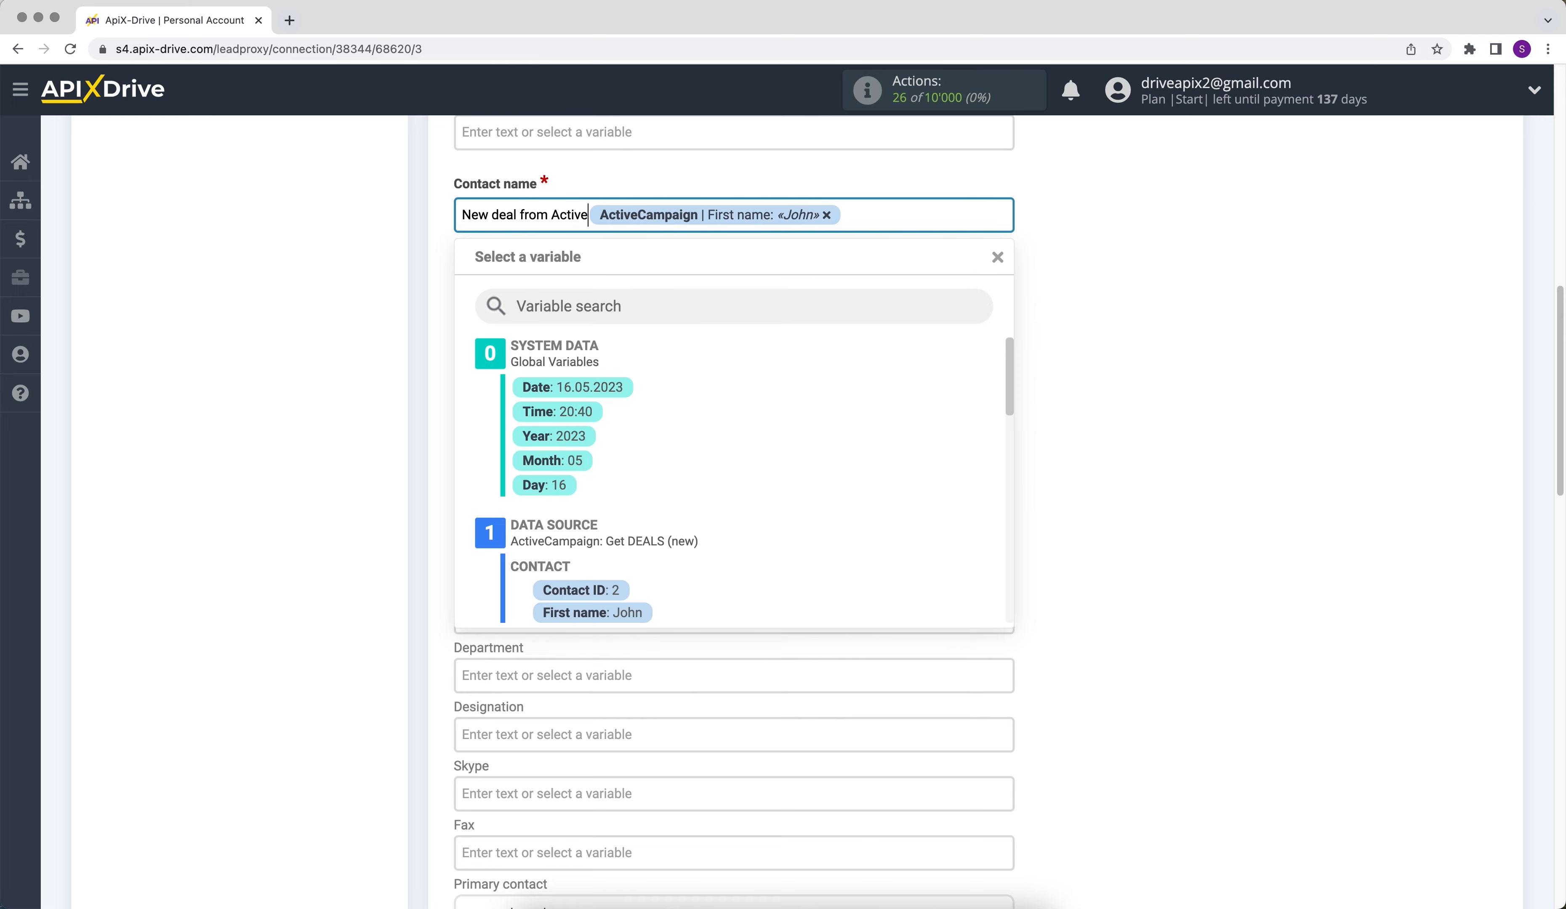
- Complete the Contact name text with "ActiveCampaign" so it reads "New deal from ActiveCampaign" before the First name variable
{"action": "type", "text": "ign"}
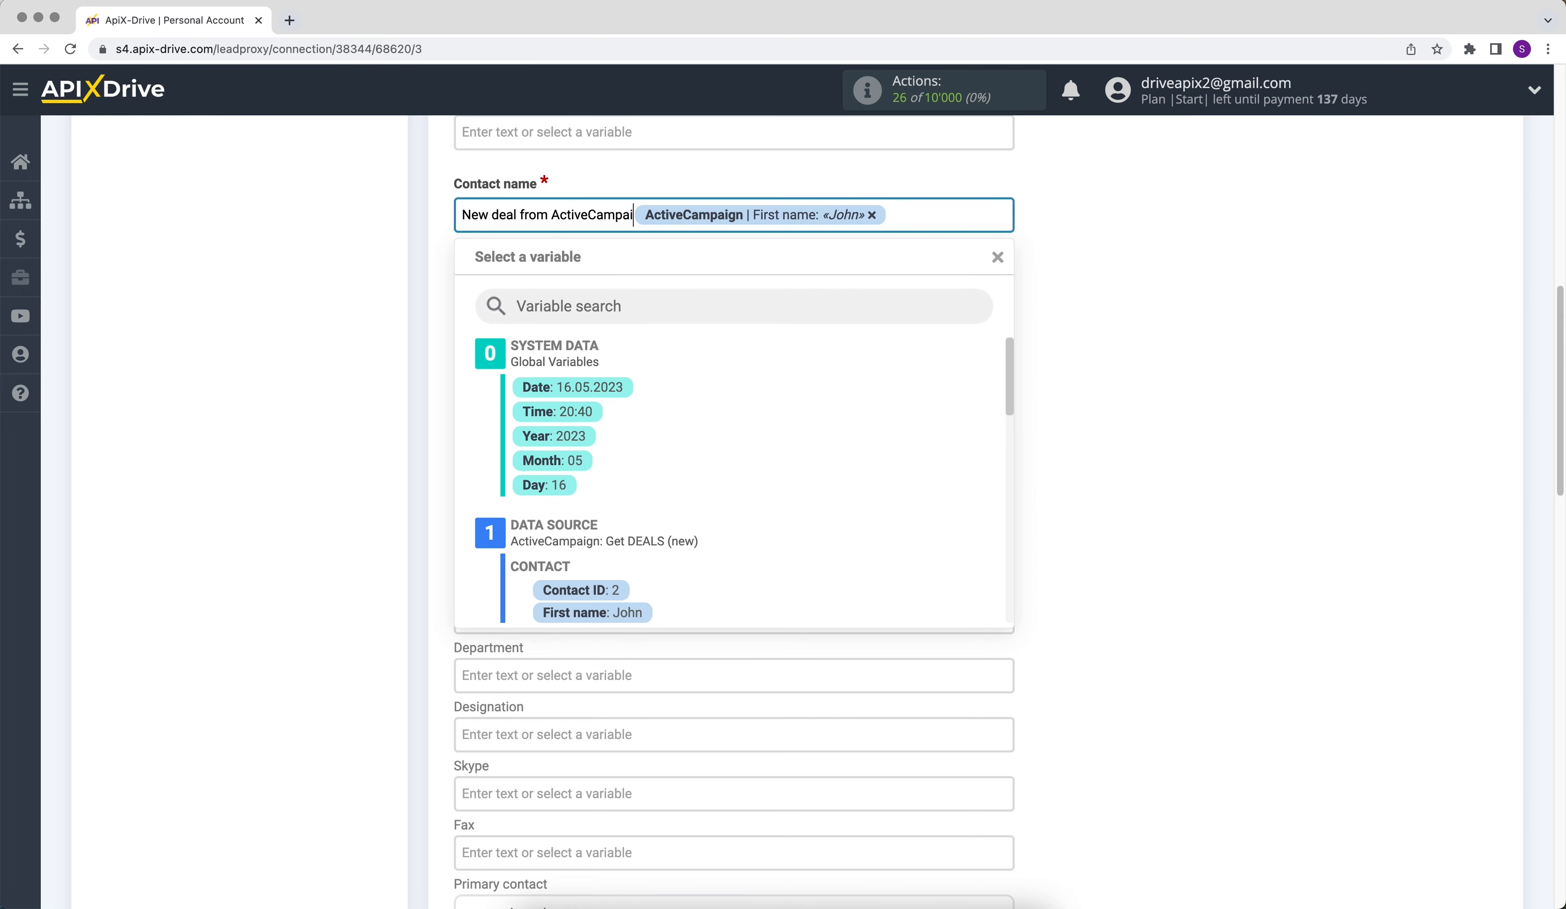
{"action": "left_click", "coordinate": [1127, 314]}
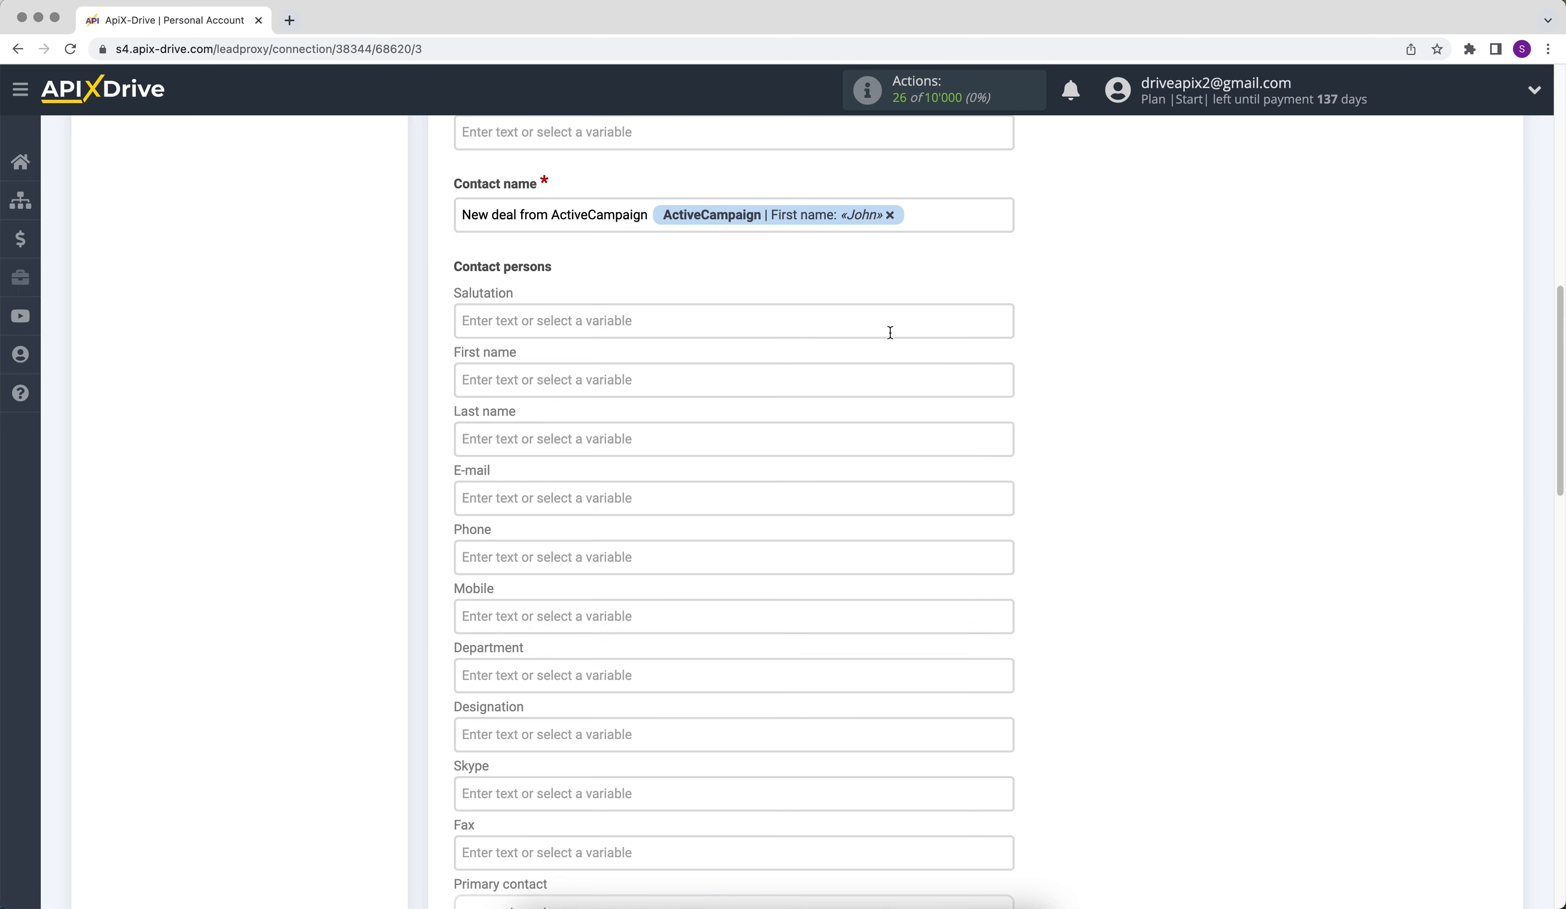
- Map the contact person's First name and Last name fields to the matching ActiveCampaign contact variables
{"action": "left_click", "coordinate": [584, 376]}
{"action": "left_click", "coordinate": [620, 611]}
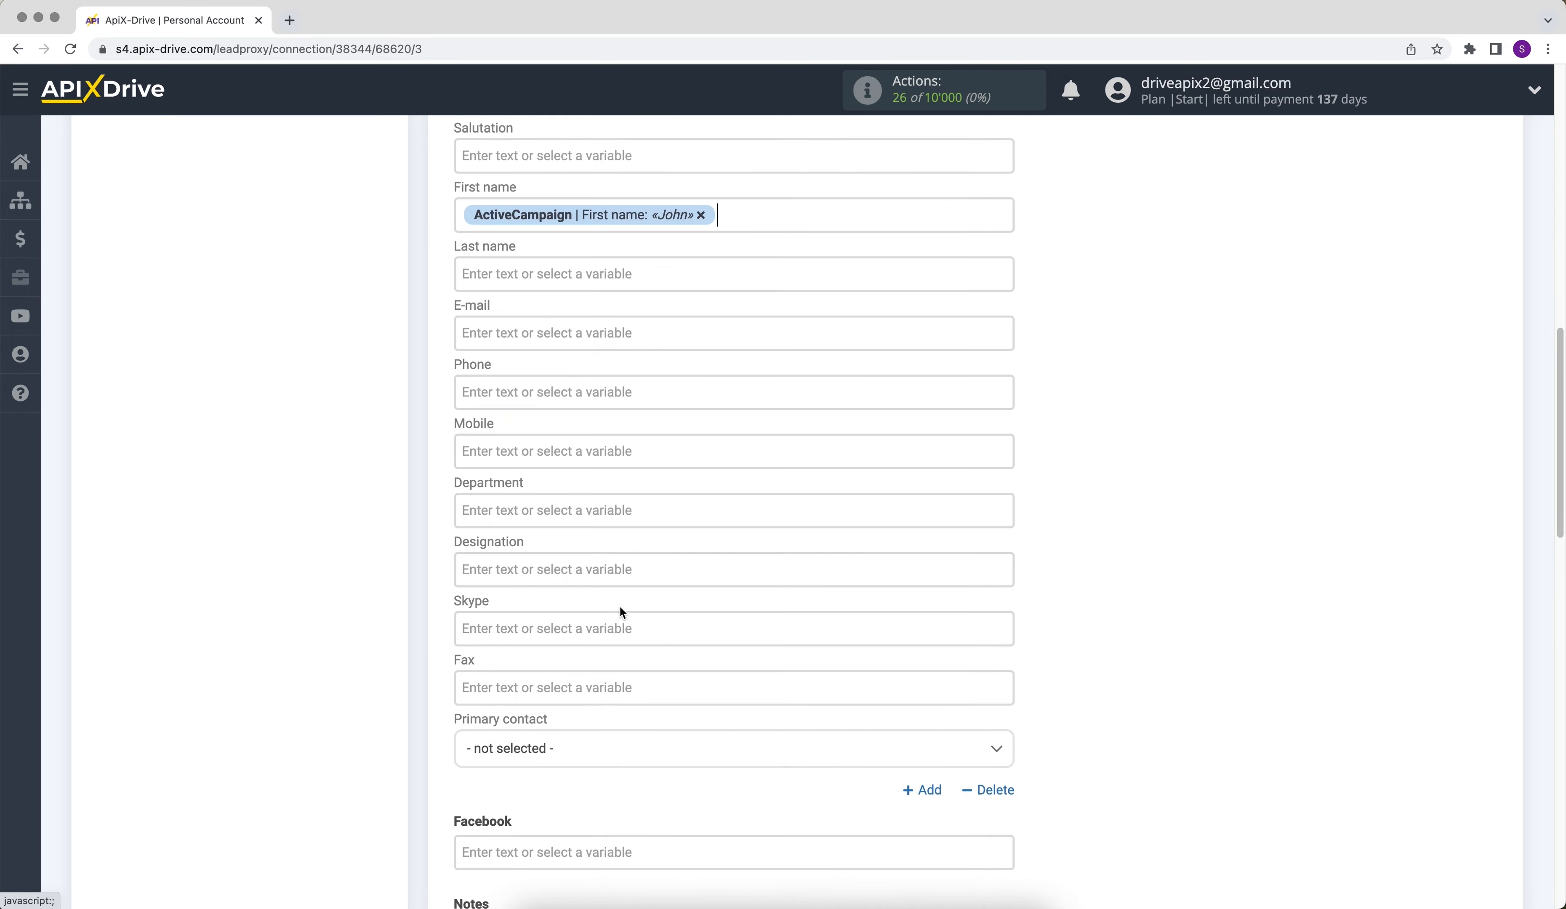
{"action": "left_click", "coordinate": [491, 277]}
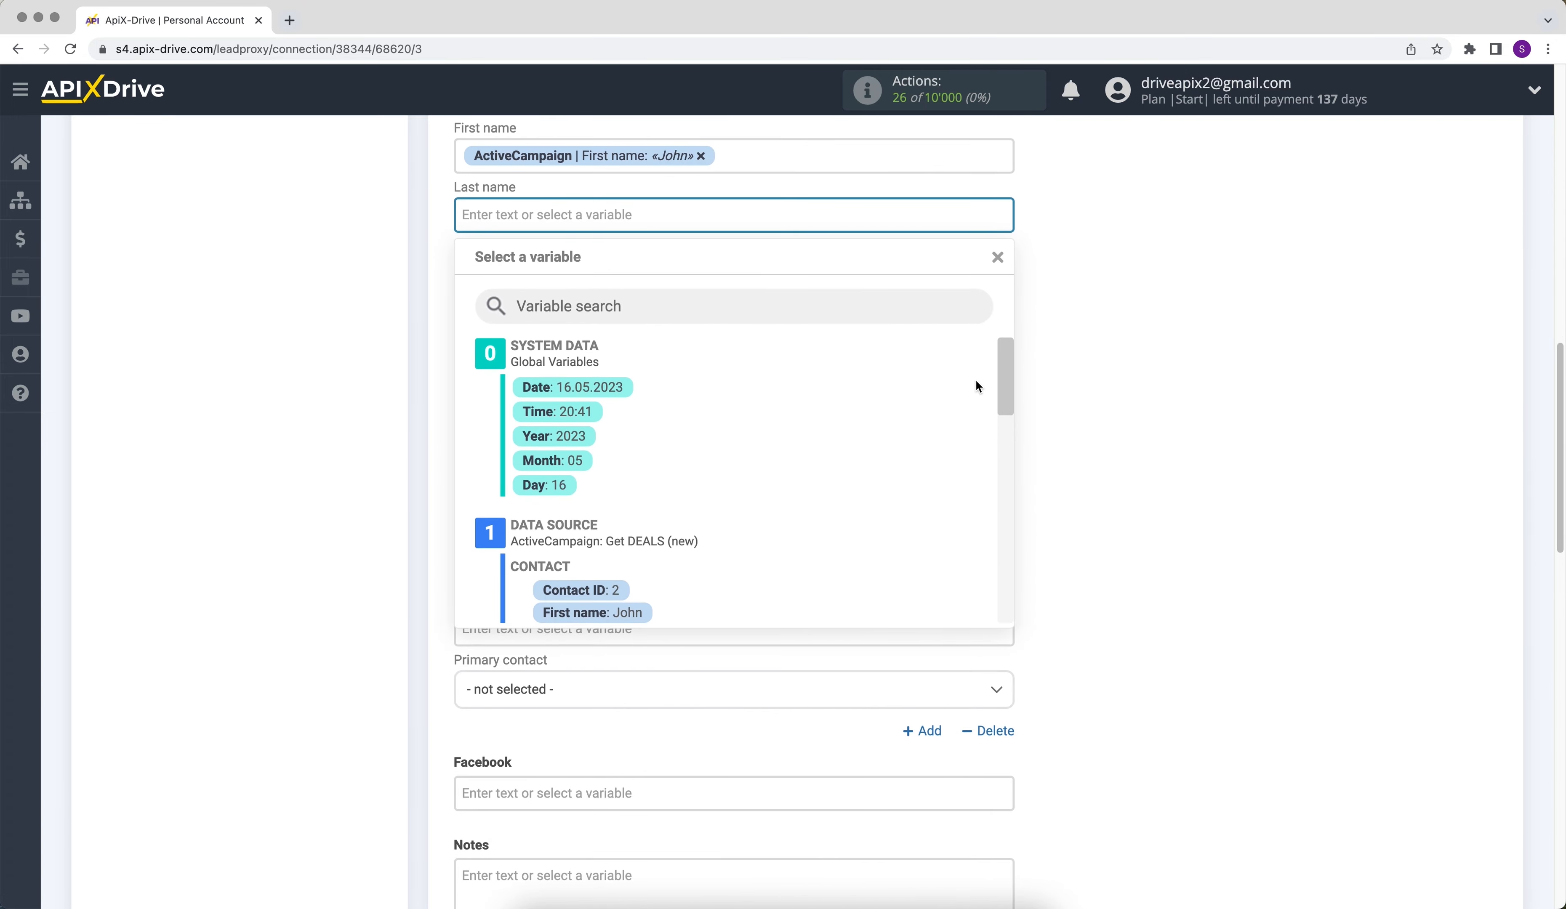
{"action": "left_click_drag", "start_coordinate": [1003, 351], "coordinate": [1002, 384]}
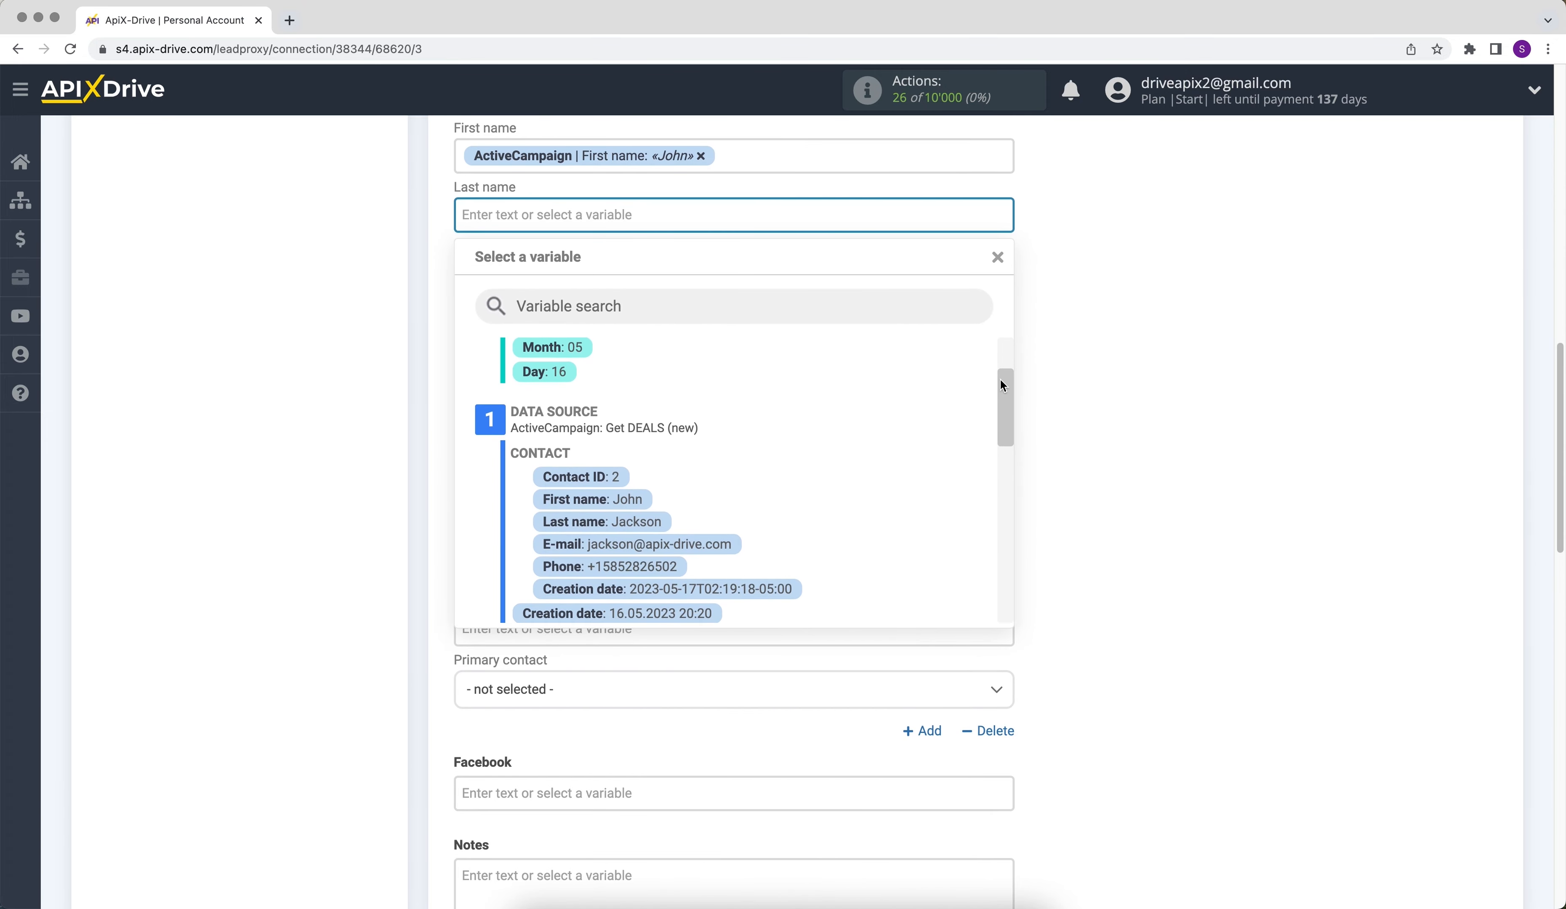
{"action": "left_click", "coordinate": [643, 522]}
- Map the contact person's E-mail and Phone fields to the ActiveCampaign contact's E-mail and Phone variables
{"action": "left_click", "coordinate": [518, 272]}
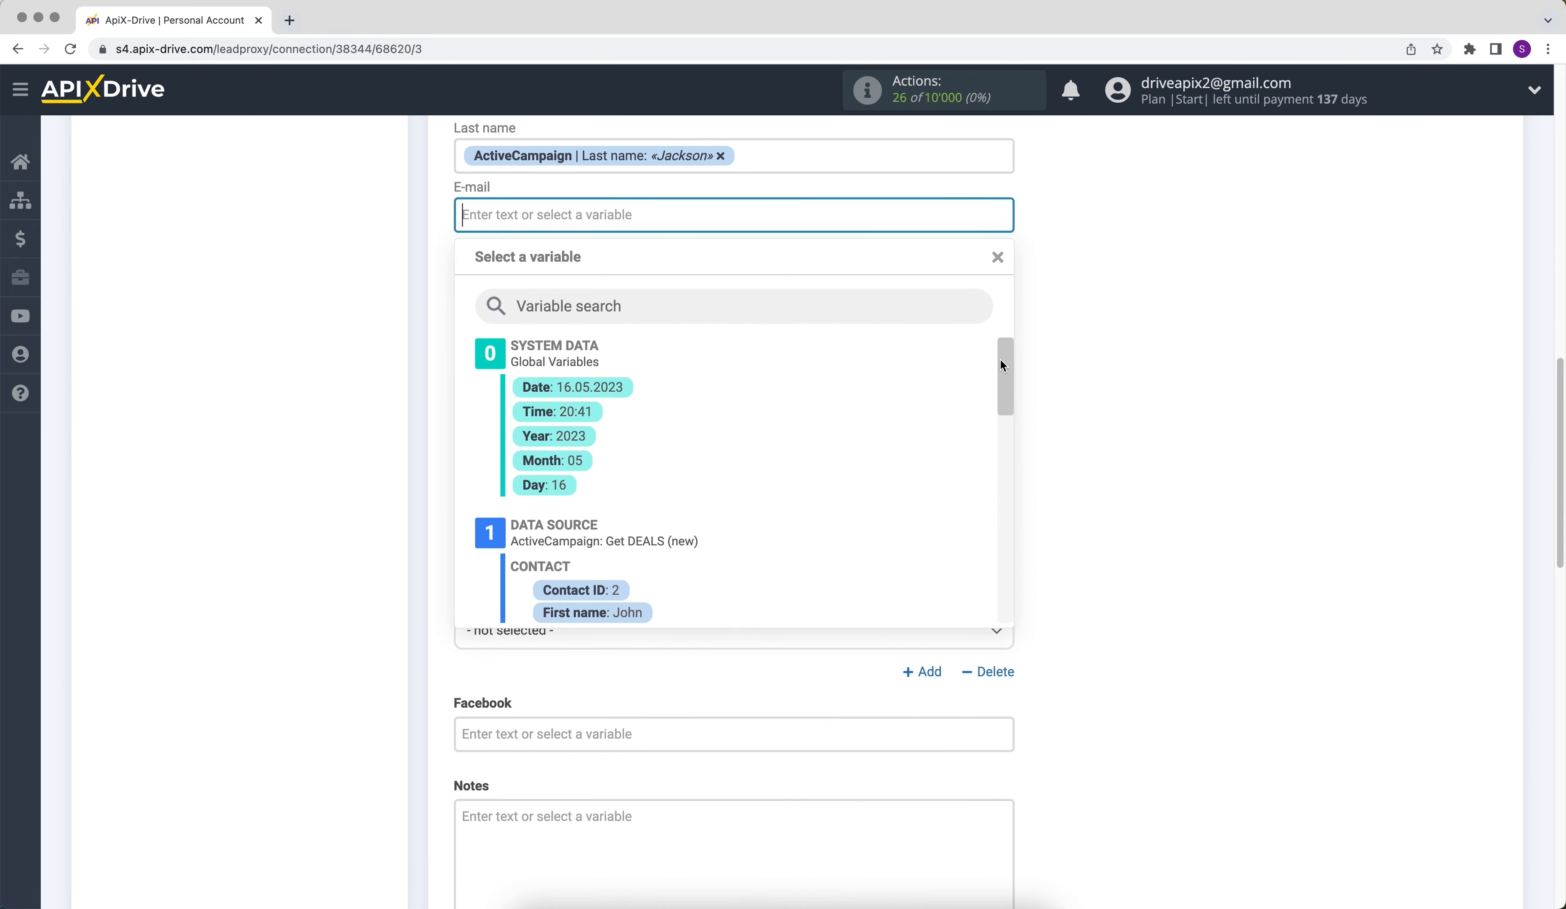
{"action": "scroll", "coordinate": [812, 462], "scroll_direction": "down", "scroll_amount": 5}
{"action": "left_click", "coordinate": [732, 489]}
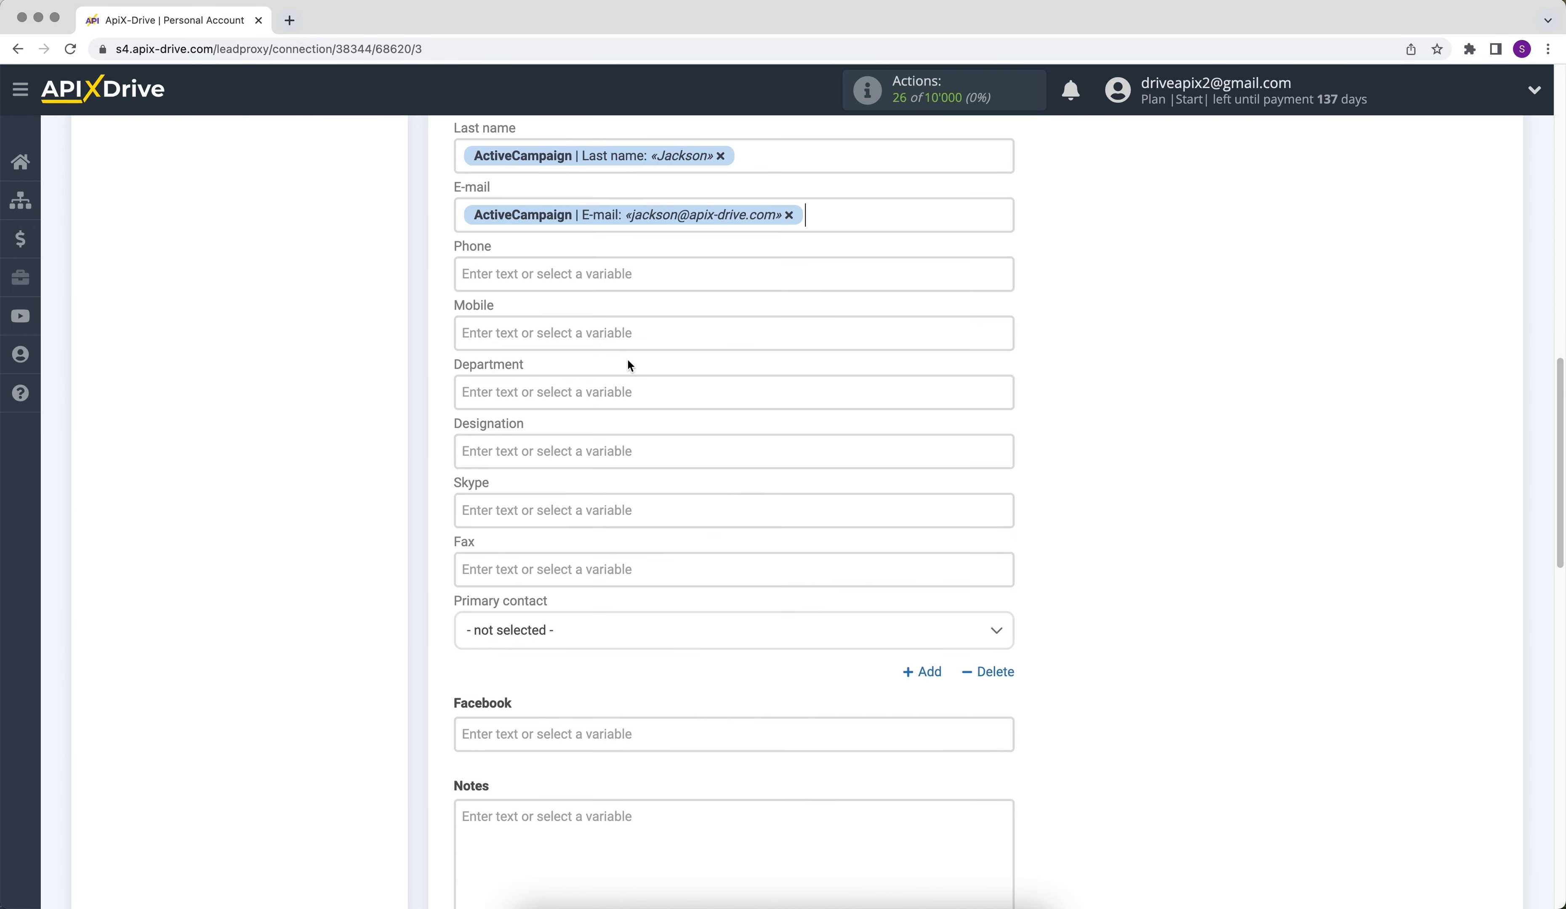
{"action": "left_click", "coordinate": [542, 275]}
{"action": "left_click_drag", "start_coordinate": [1006, 359], "coordinate": [1008, 412]}
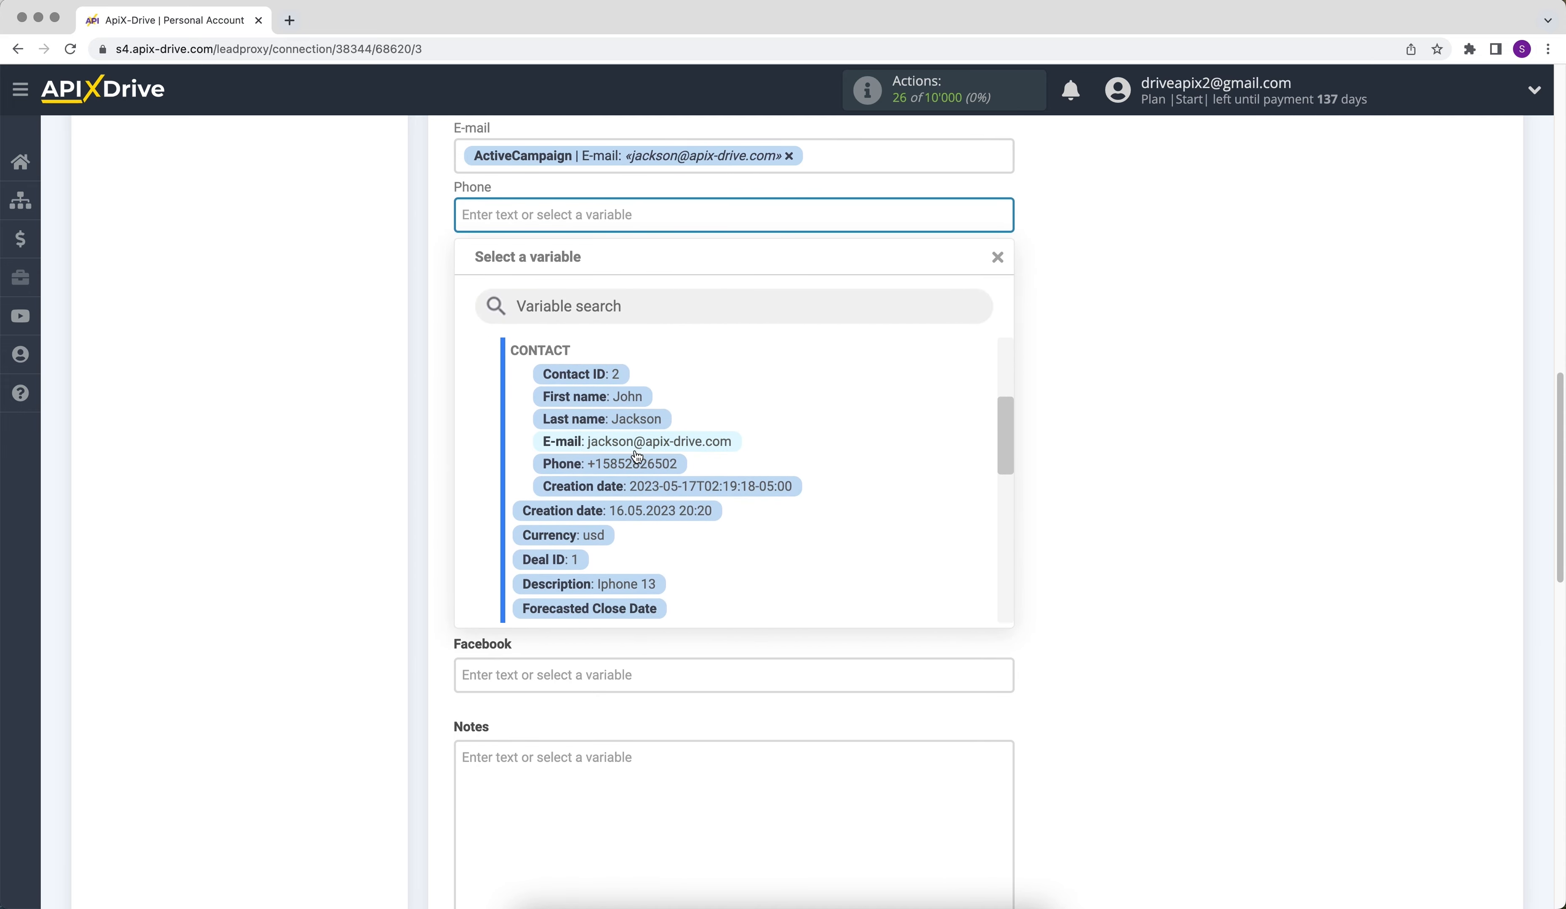
{"action": "left_click", "coordinate": [624, 463]}
- Fill the Notes field with the text "Product" followed by the ActiveCampaign Description variable
{"action": "scroll", "coordinate": [630, 459], "scroll_direction": "down", "scroll_amount": 5}
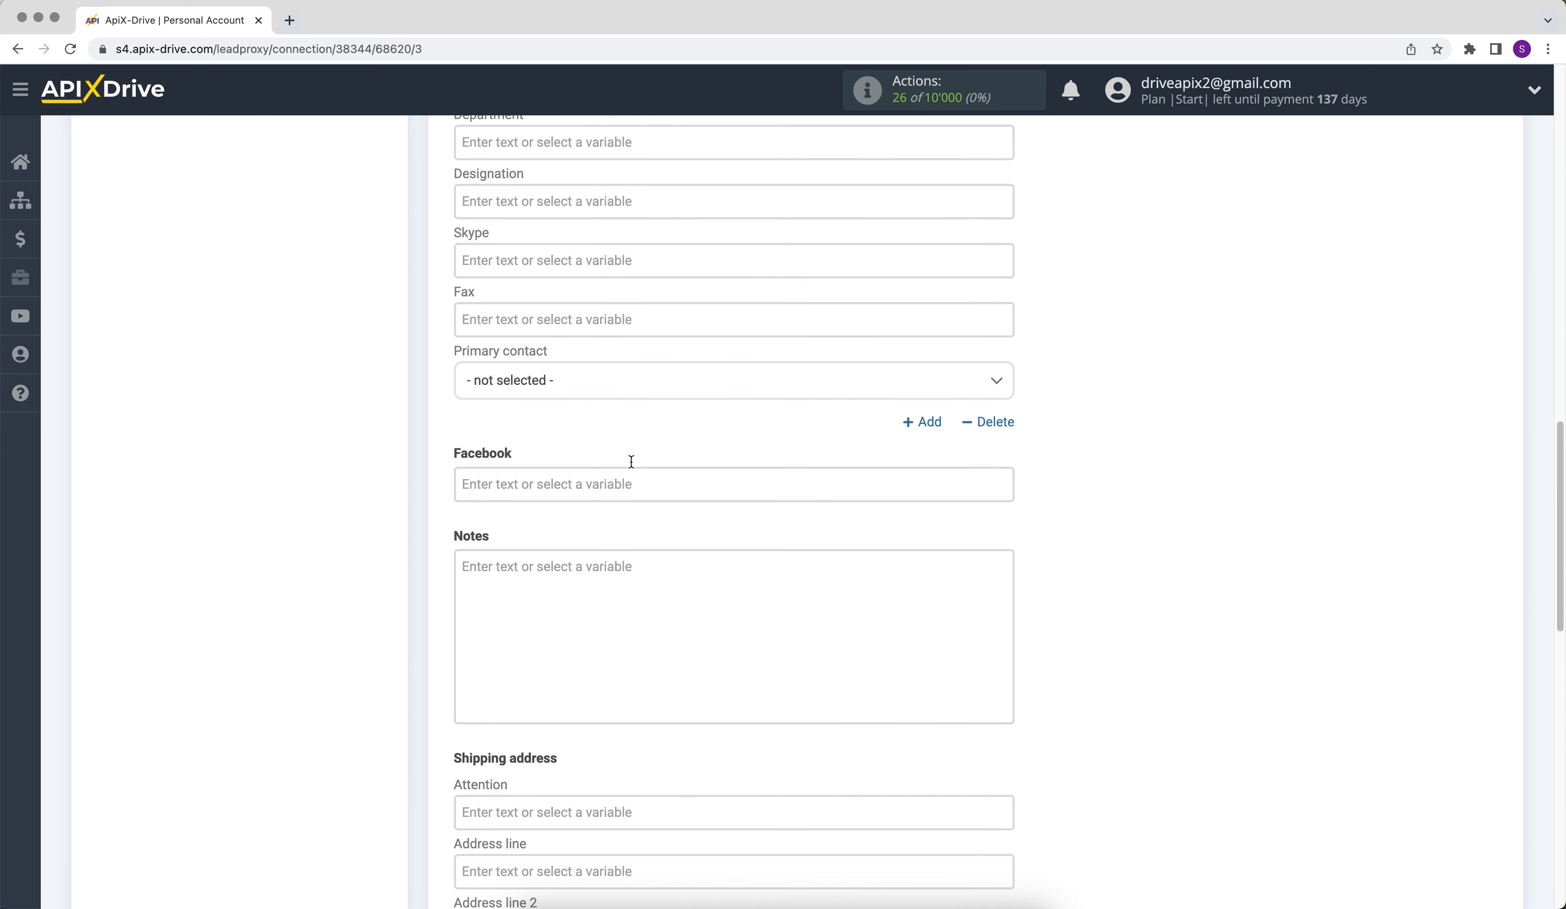
{"action": "left_click", "coordinate": [521, 594]}
{"action": "type", "text": "Product"}
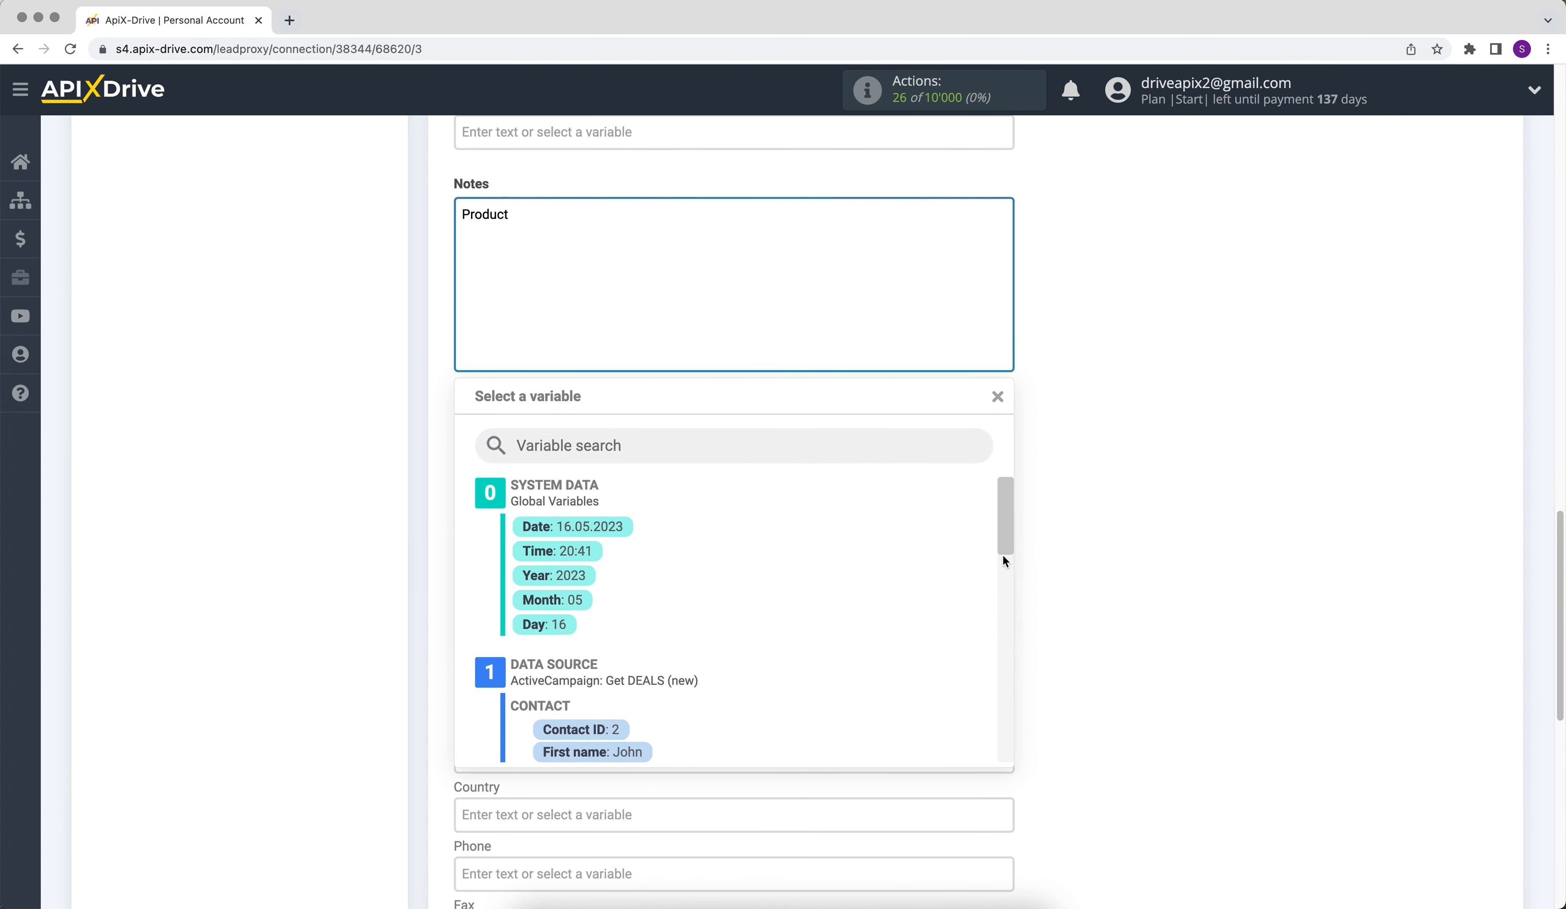
{"action": "left_click_drag", "start_coordinate": [1012, 510], "coordinate": [1010, 623]}
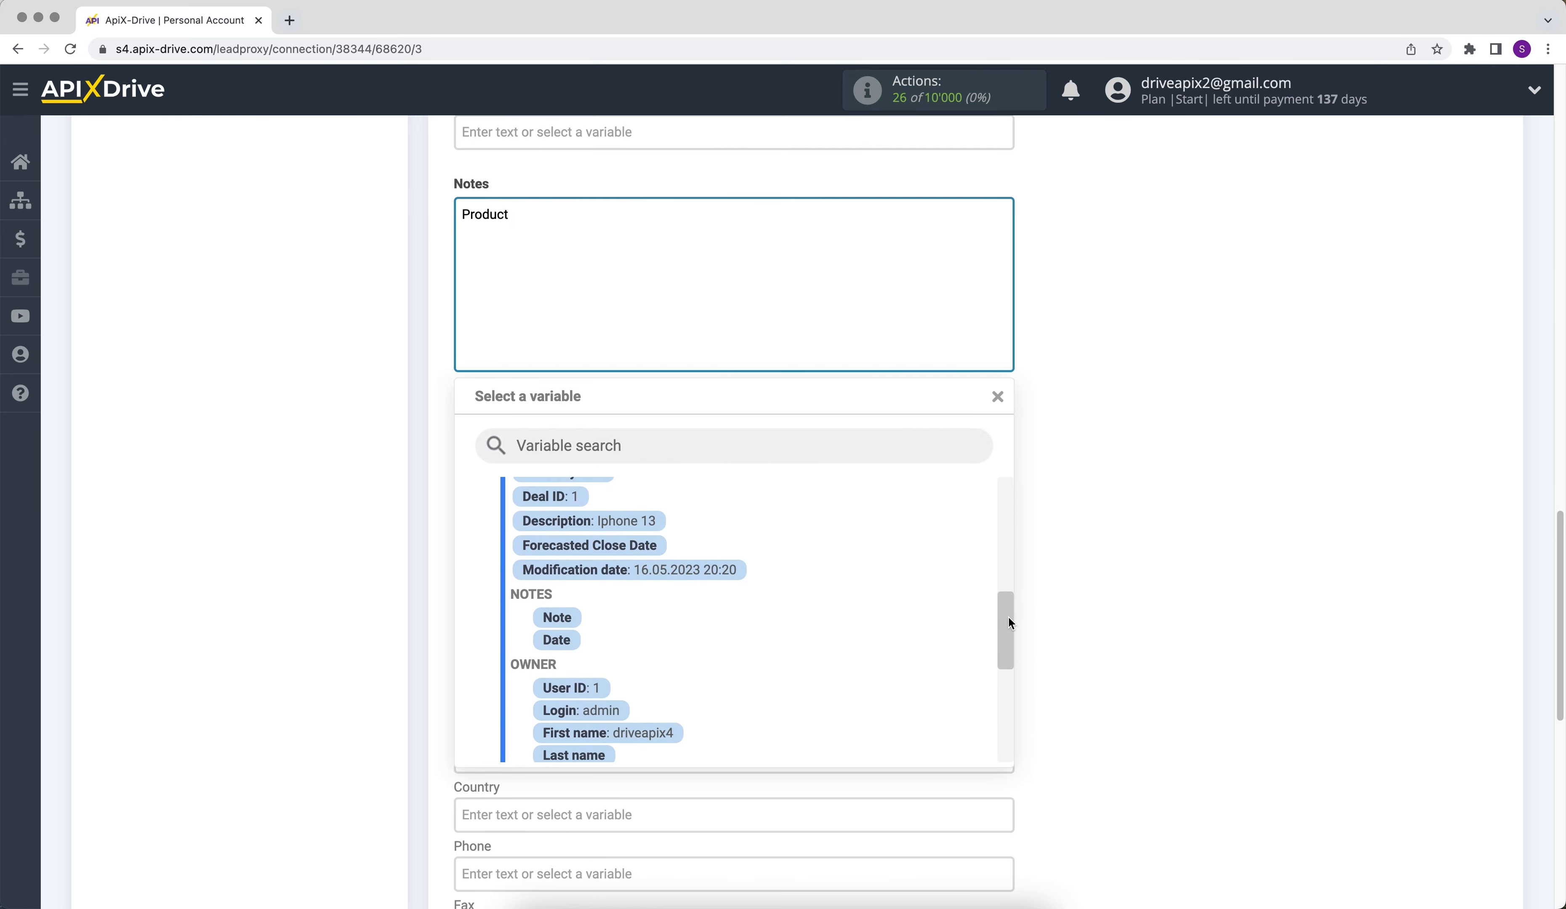
{"action": "left_click", "coordinate": [643, 525]}
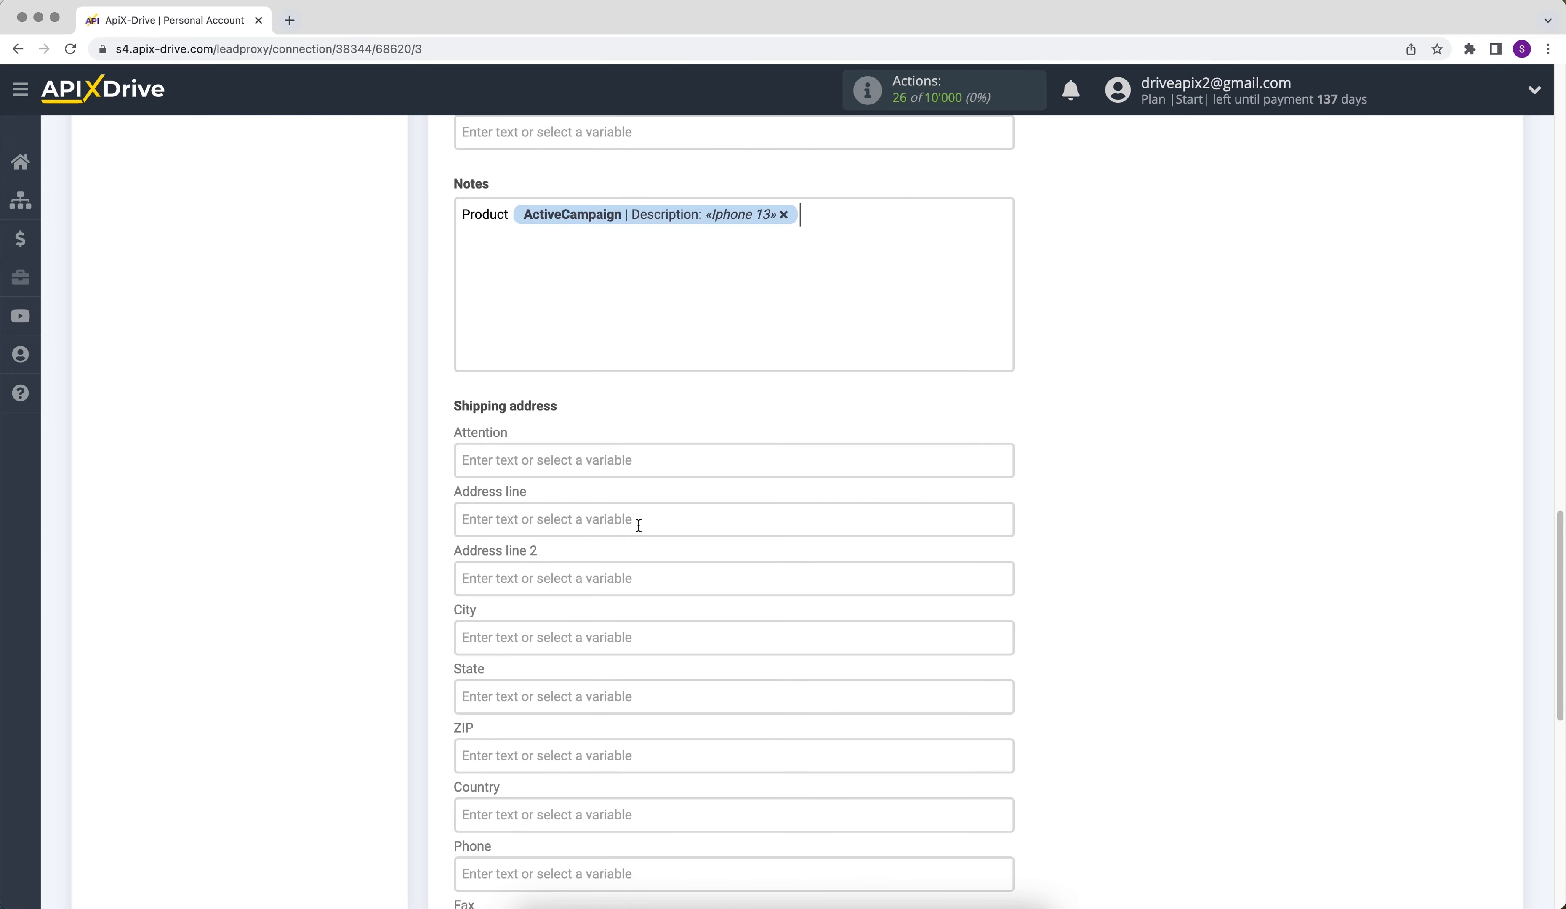
- Add a second line to Notes with the text "Price" followed by the ActiveCampaign Value variable
{"action": "key", "text": "Return"}
{"action": "type", "text": "Price"}
{"action": "left_click", "coordinate": [559, 247]}
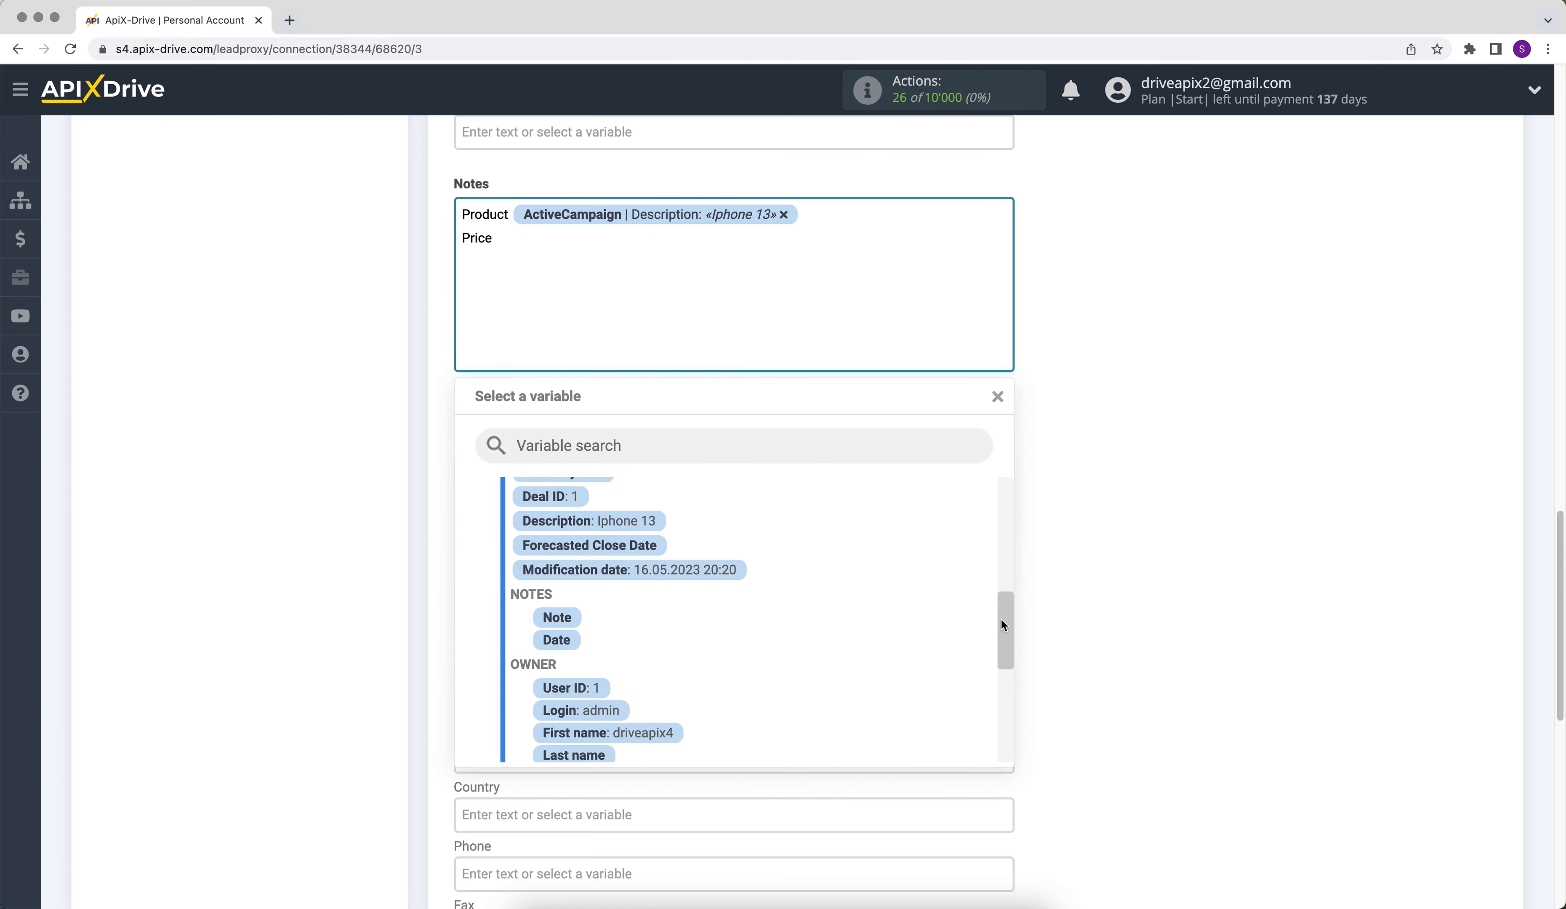
{"action": "left_click_drag", "start_coordinate": [1001, 619], "coordinate": [1008, 713]}
{"action": "left_click", "coordinate": [591, 726]}
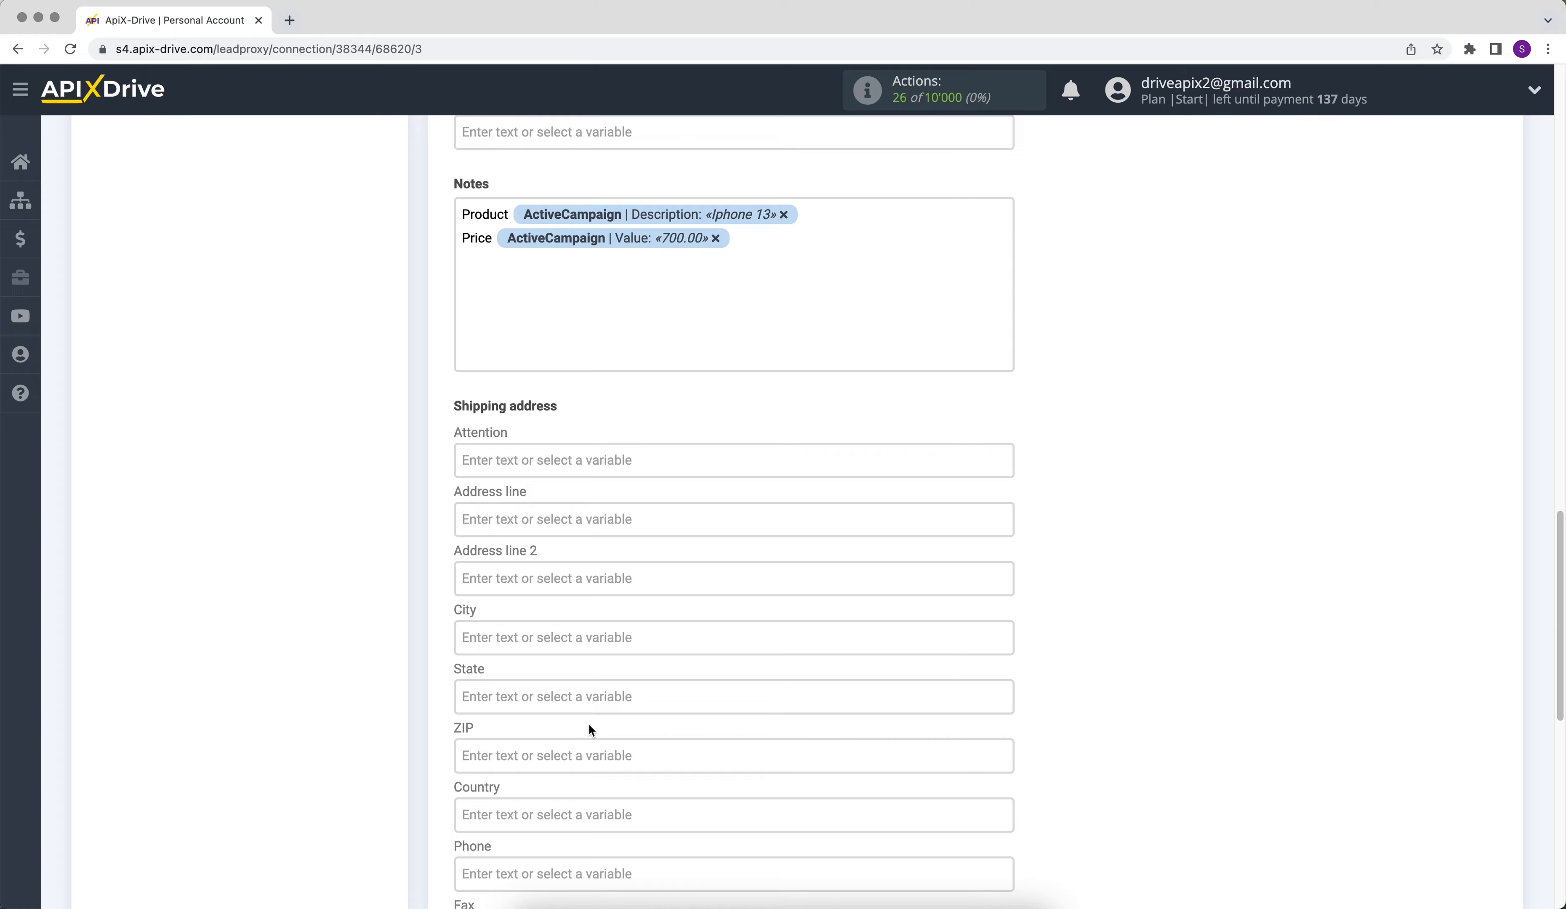
- Continue to the destination test, send the test data to ZOHO Inventory, and open the created customer's record in Zoho Inventory
{"action": "scroll", "coordinate": [589, 725], "scroll_direction": "down", "scroll_amount": 6}
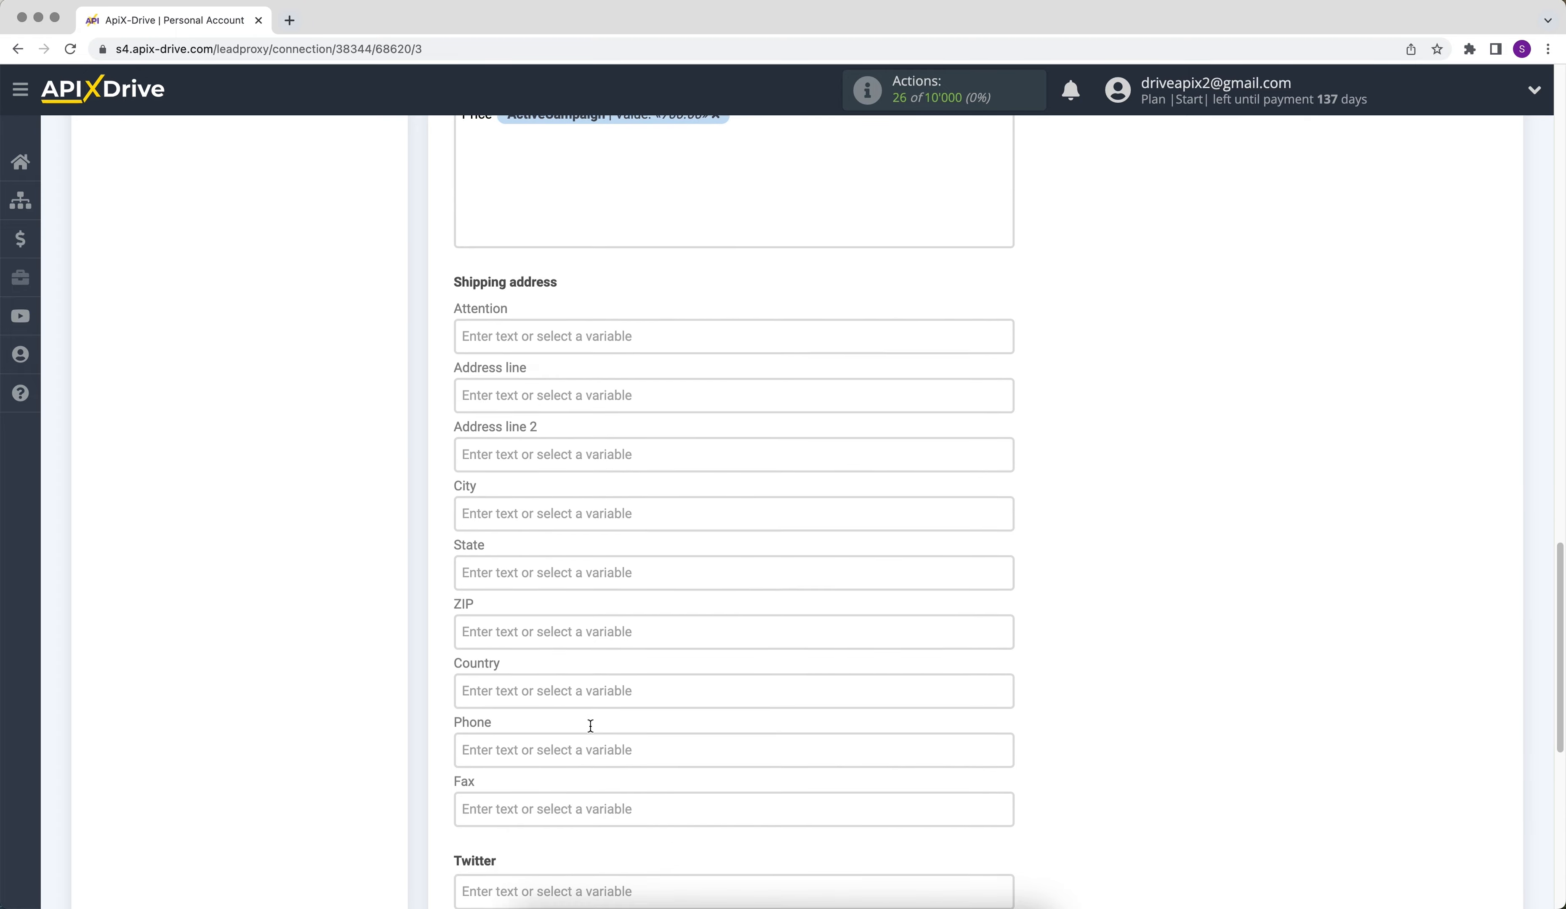
{"action": "left_click", "coordinate": [481, 840]}
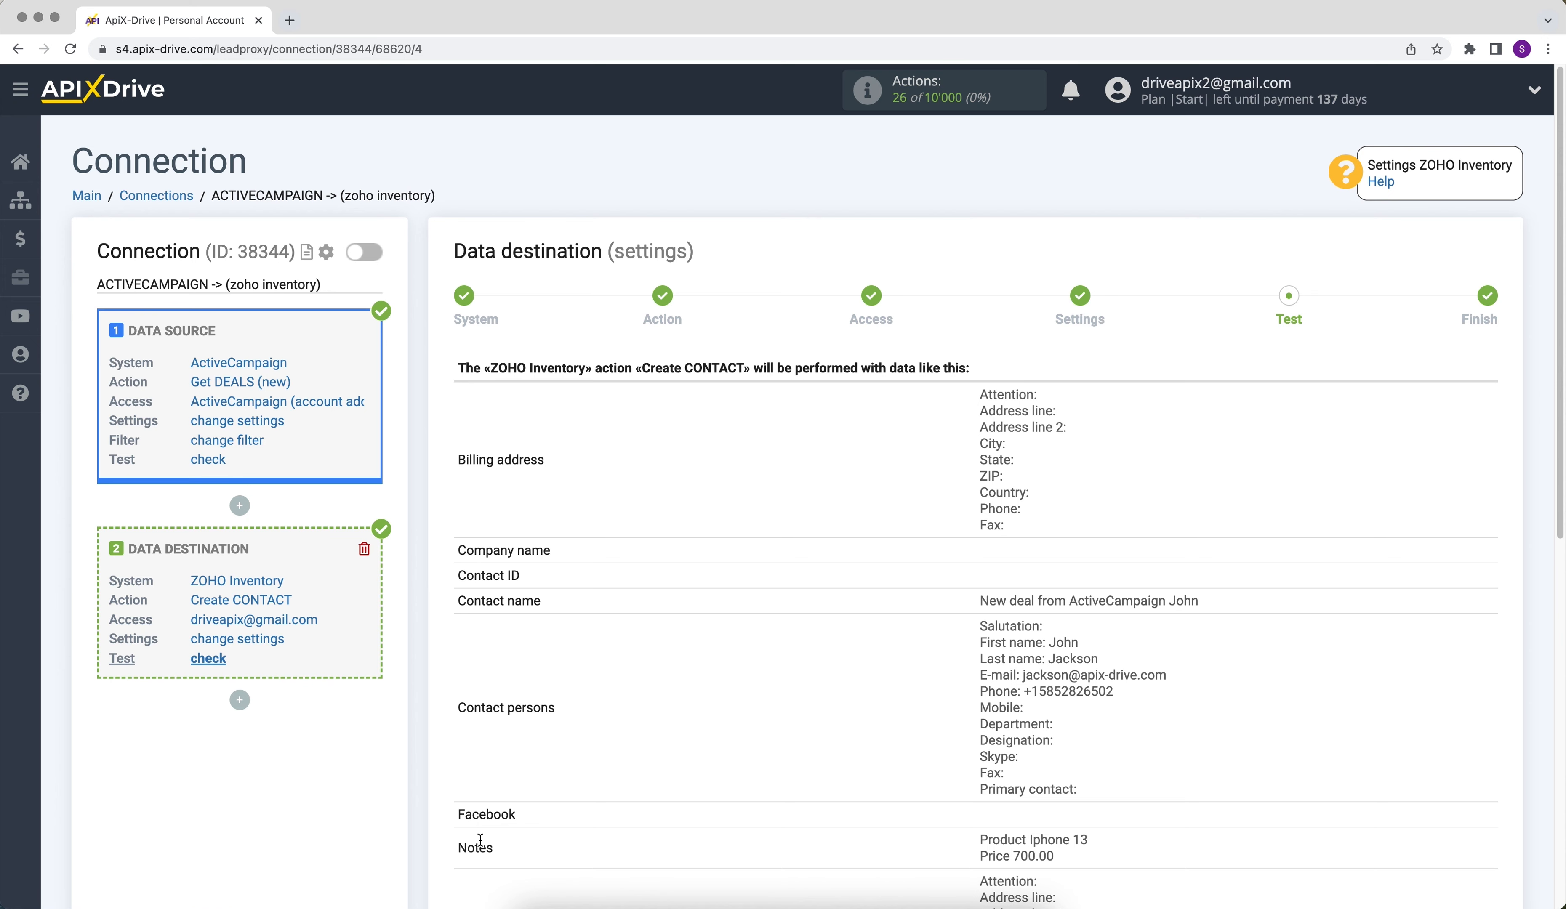
{"action": "scroll", "coordinate": [481, 840], "scroll_direction": "down", "scroll_amount": 6}
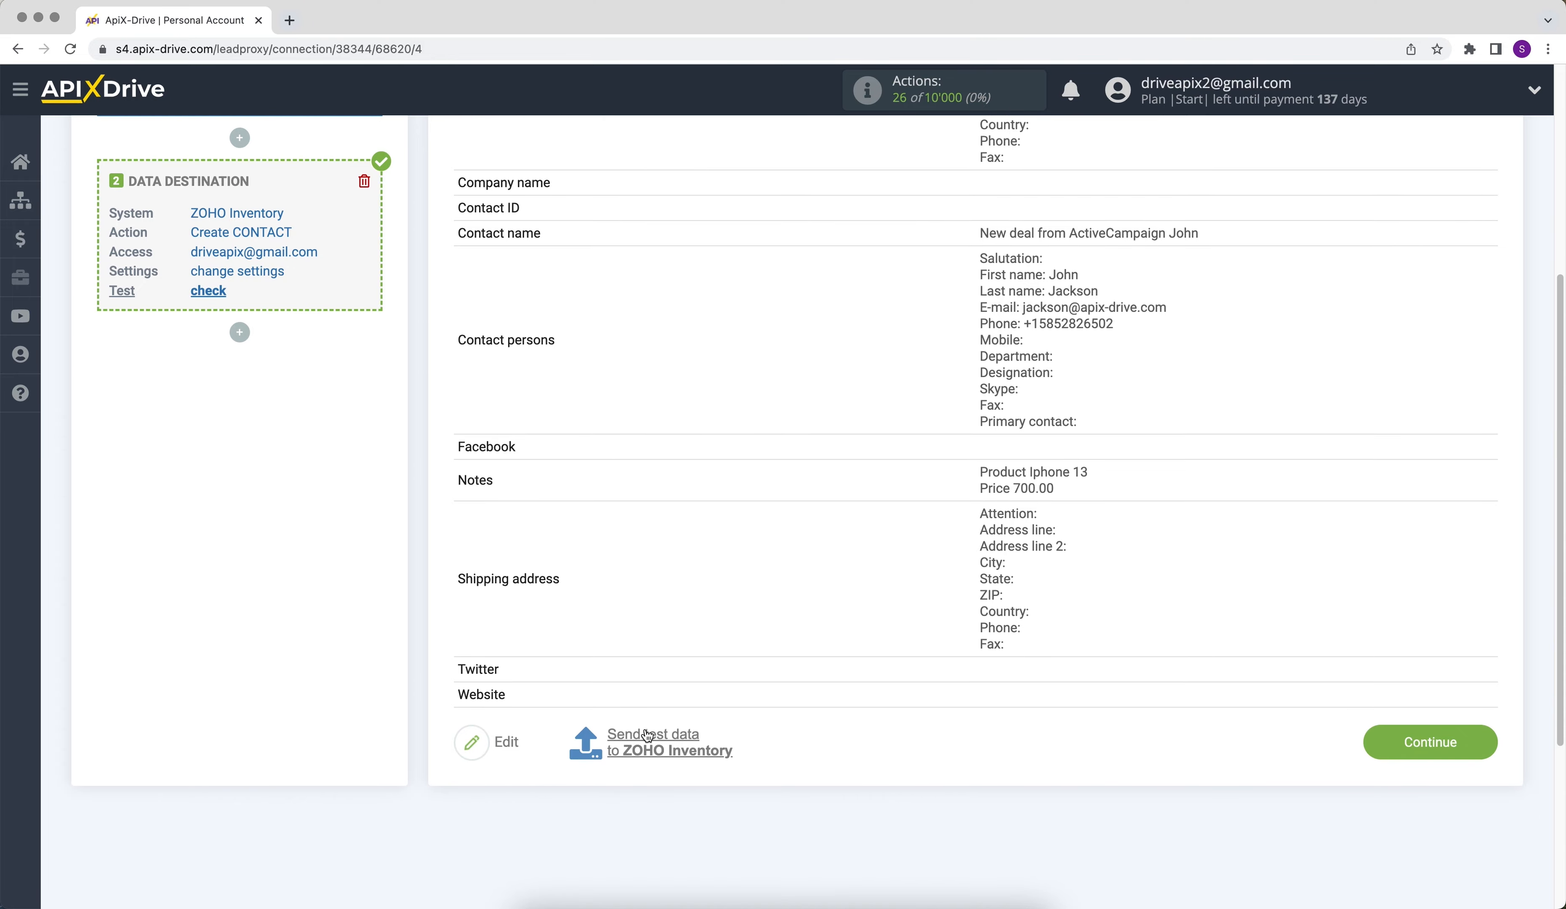
{"action": "left_click", "coordinate": [645, 729]}
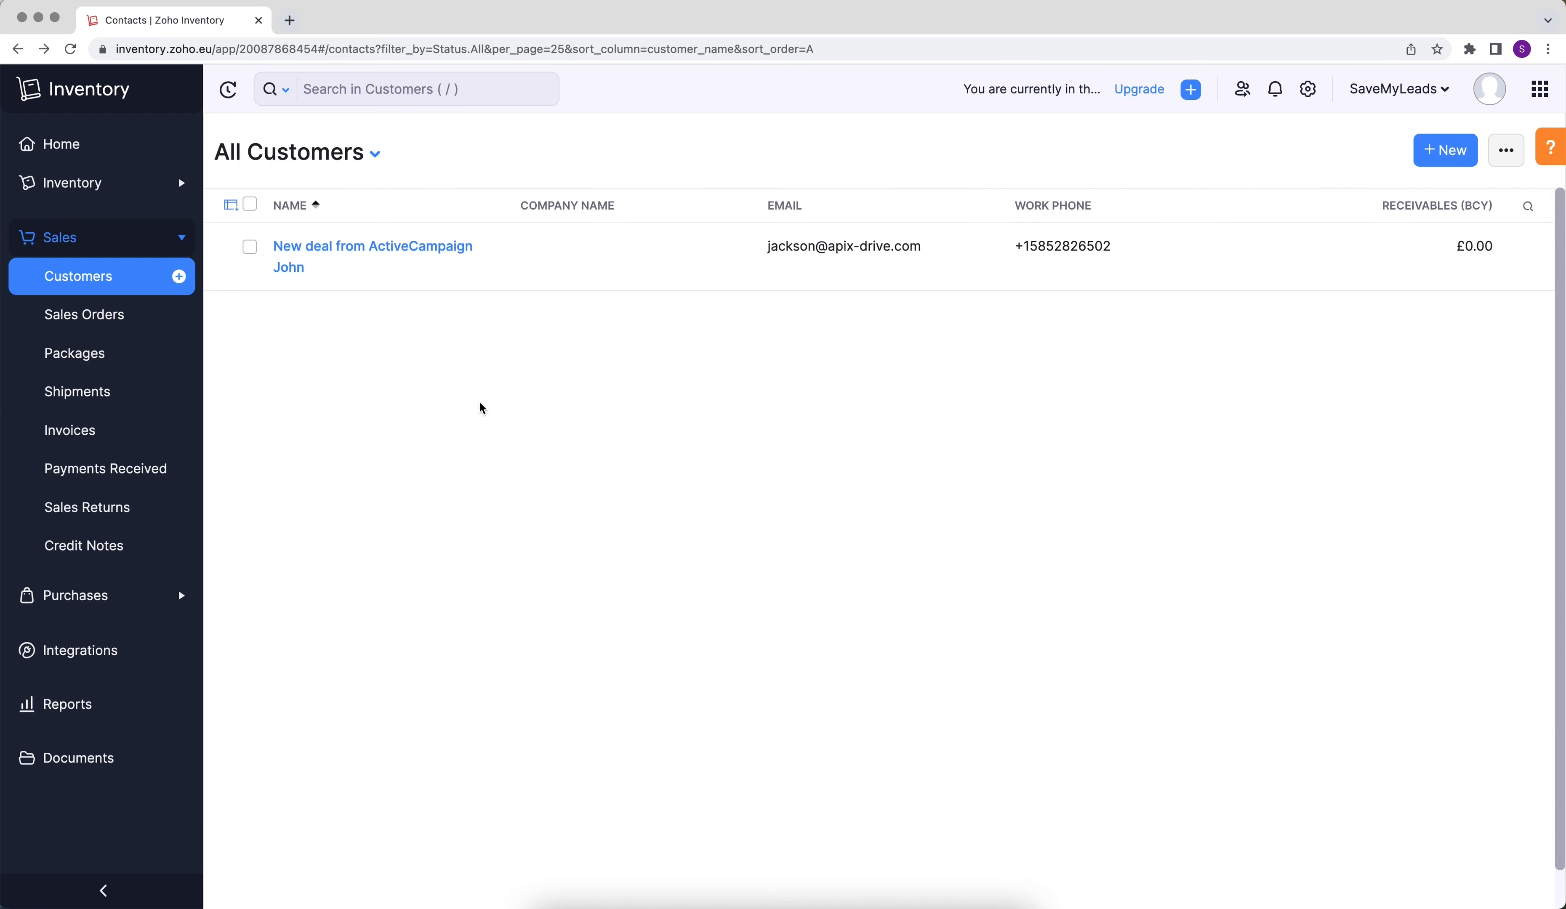
{"action": "left_click", "coordinate": [392, 269]}
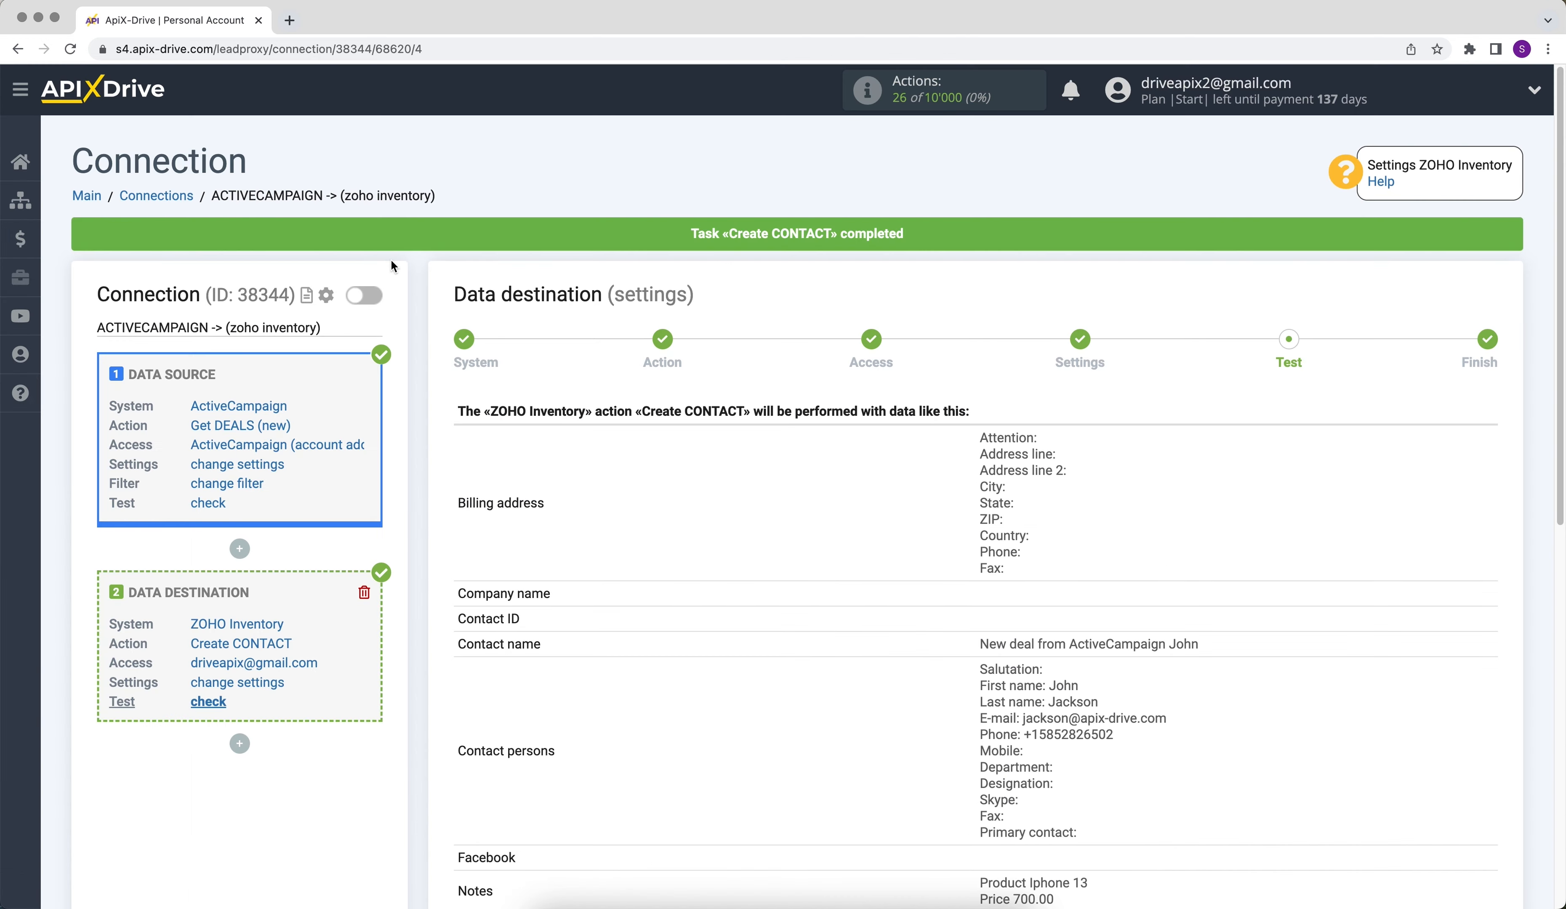
- Back in ApiX-Drive, finish the data destination setup and enable automatic updates for the connection
{"action": "scroll", "coordinate": [392, 266], "scroll_direction": "down", "scroll_amount": 6}
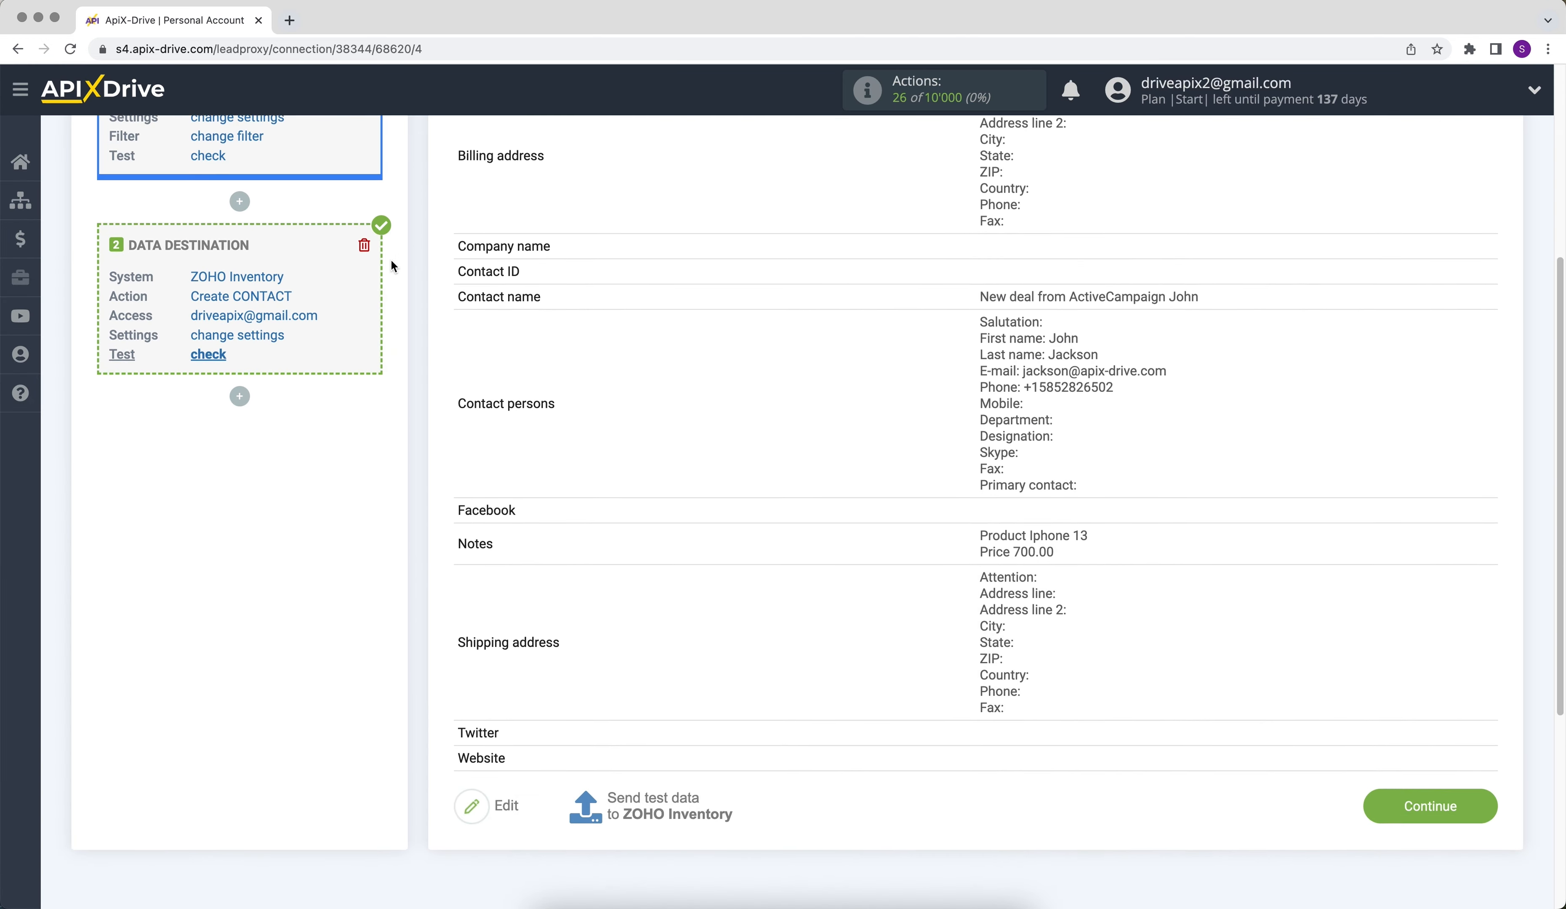
{"action": "left_click", "coordinate": [1369, 809]}
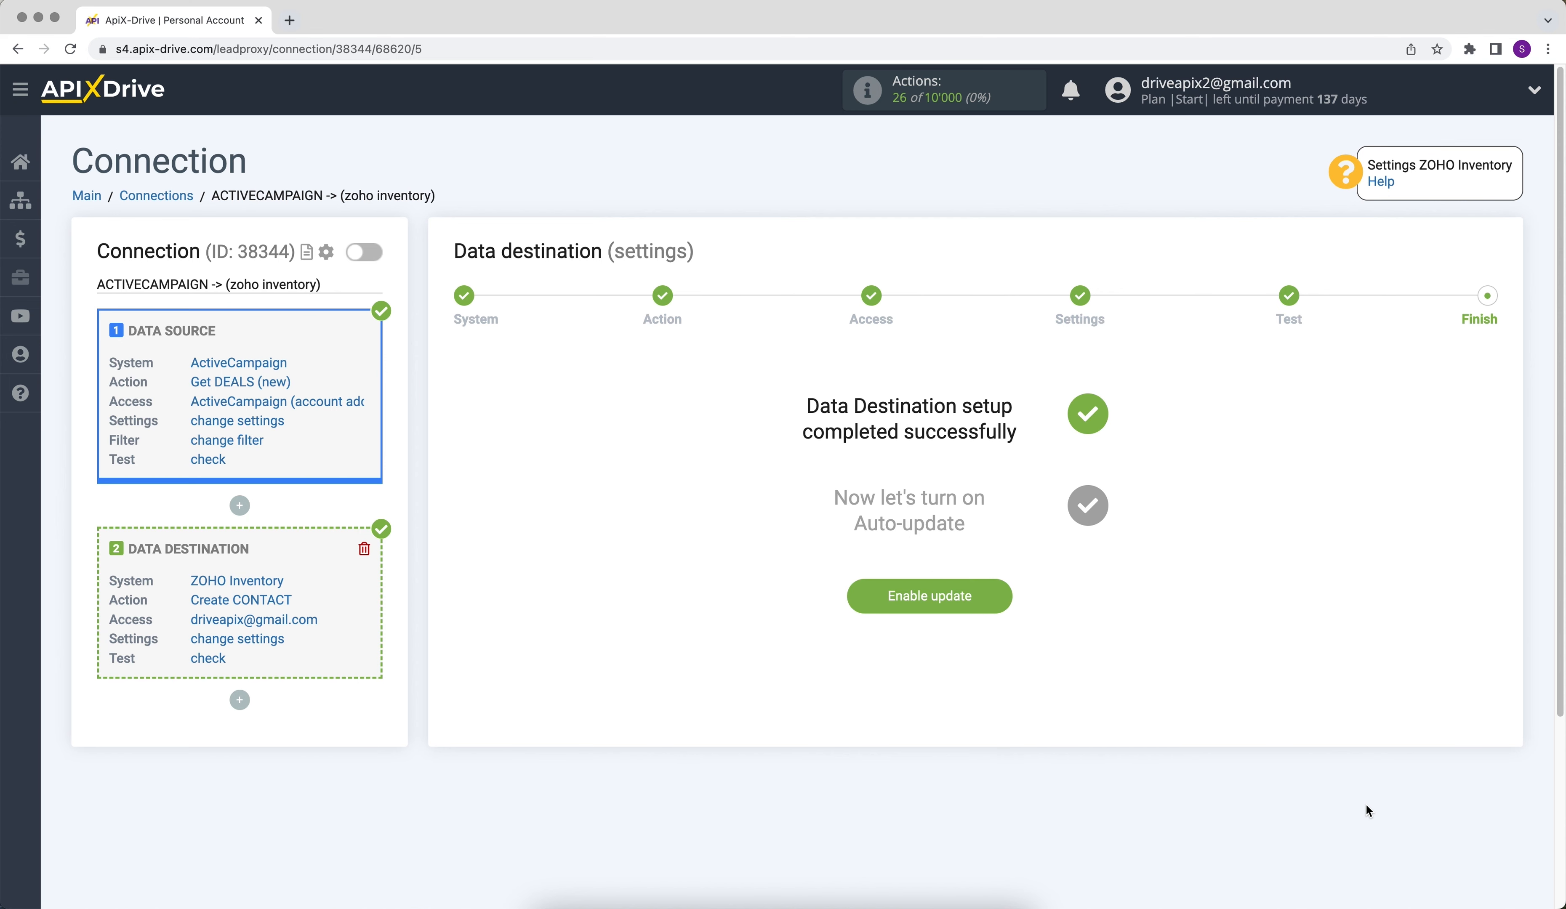
{"action": "left_click", "coordinate": [880, 598]}
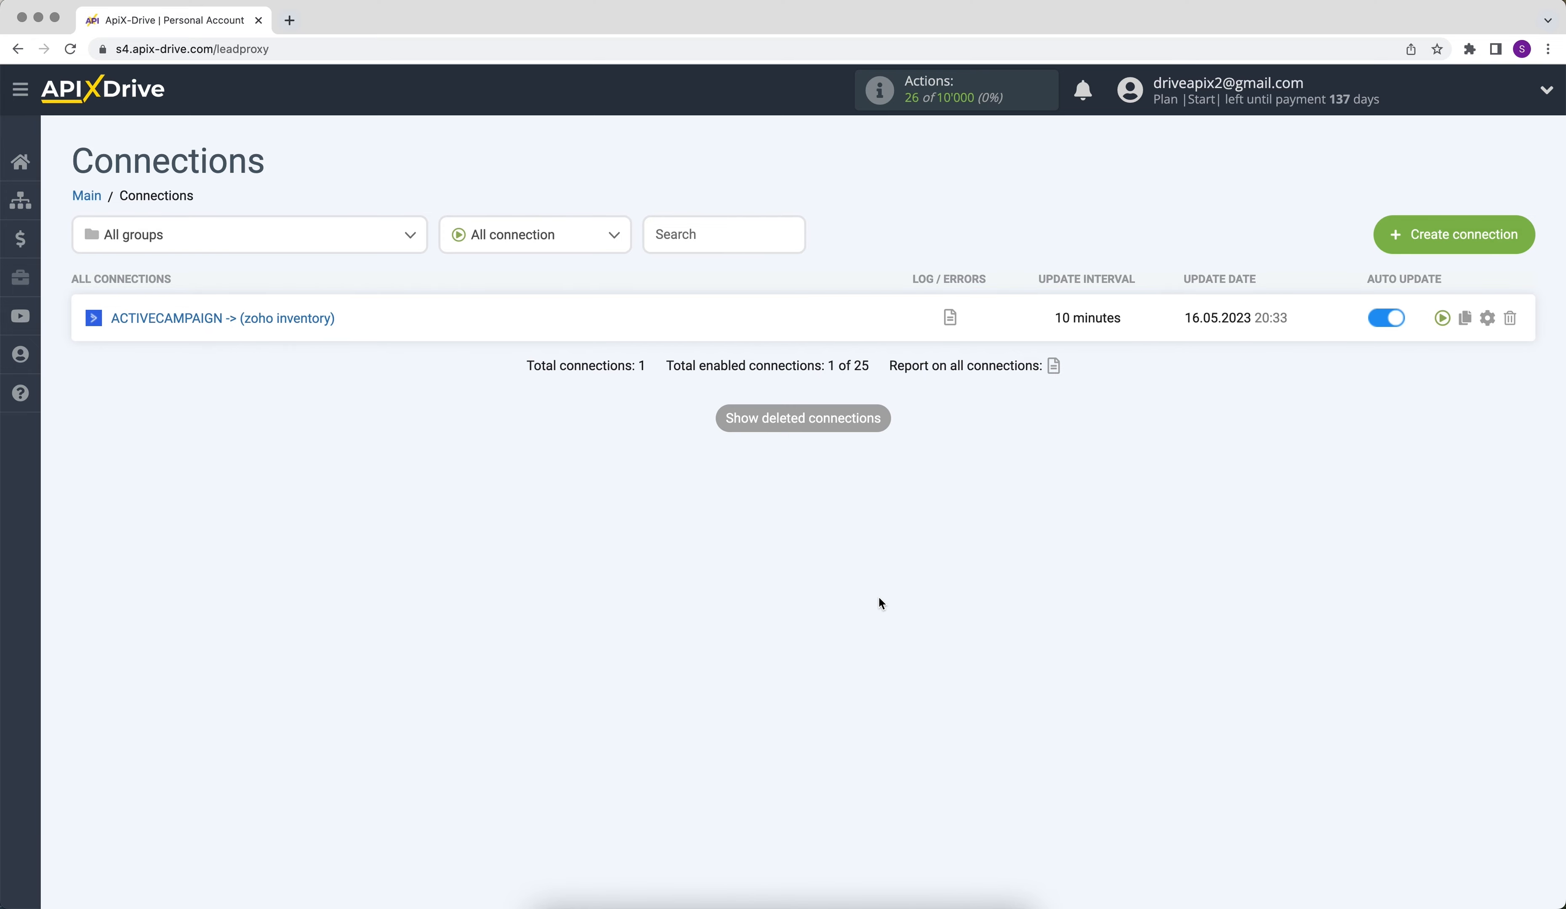
- Set the update interval of the ActiveCampaign to ZOHO Inventory connection to 5 minutes and save its setup
{"action": "left_click", "coordinate": [1489, 318]}
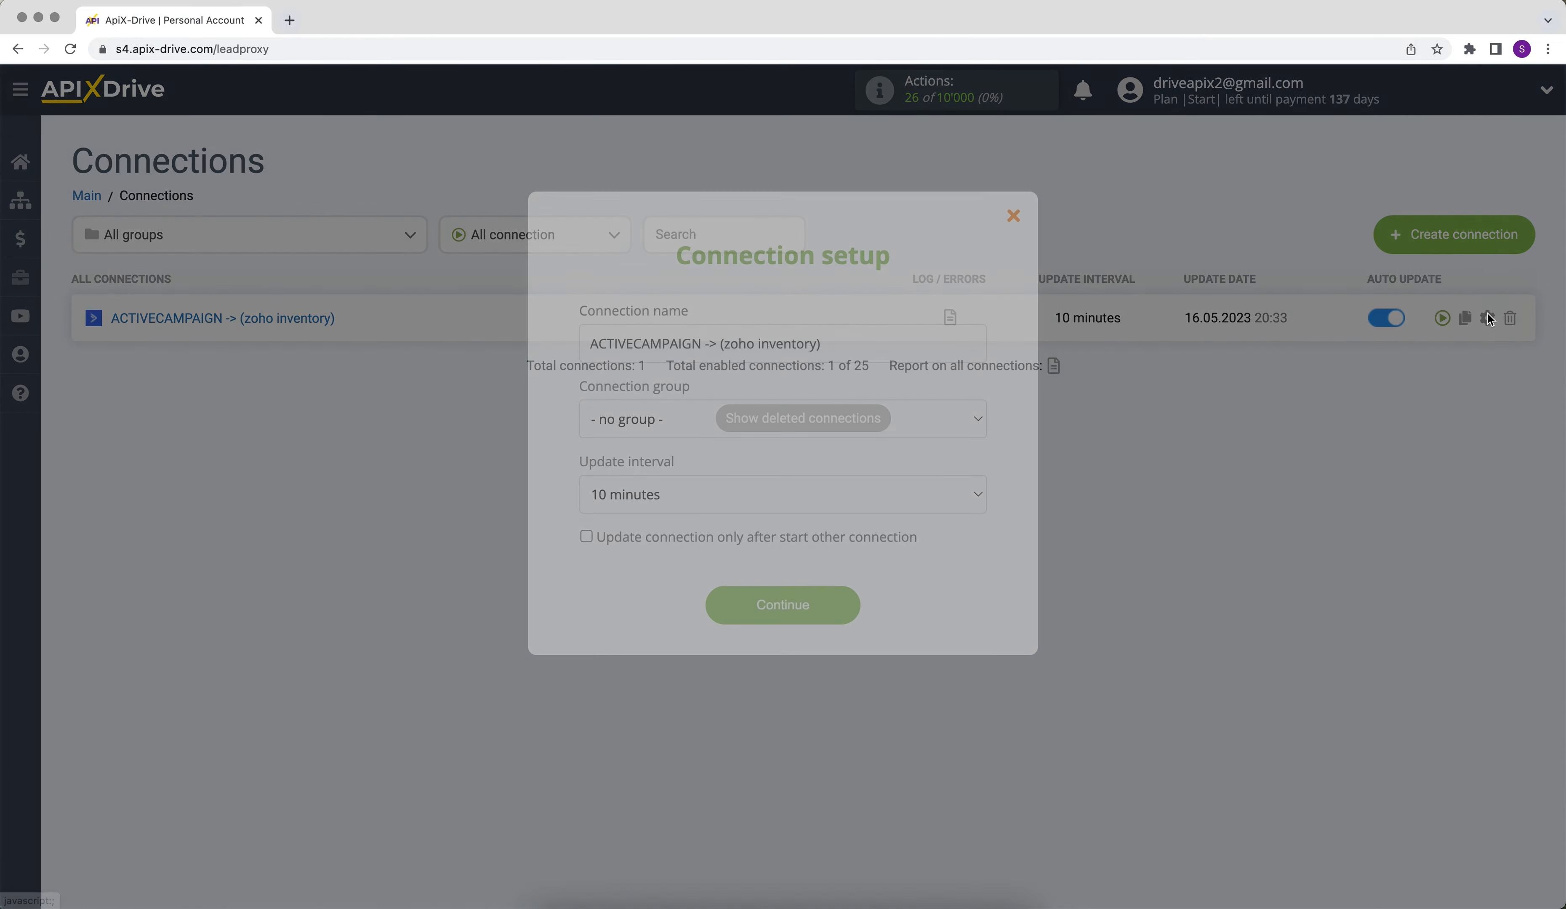
{"action": "left_click", "coordinate": [955, 500]}
{"action": "left_click", "coordinate": [955, 482]}
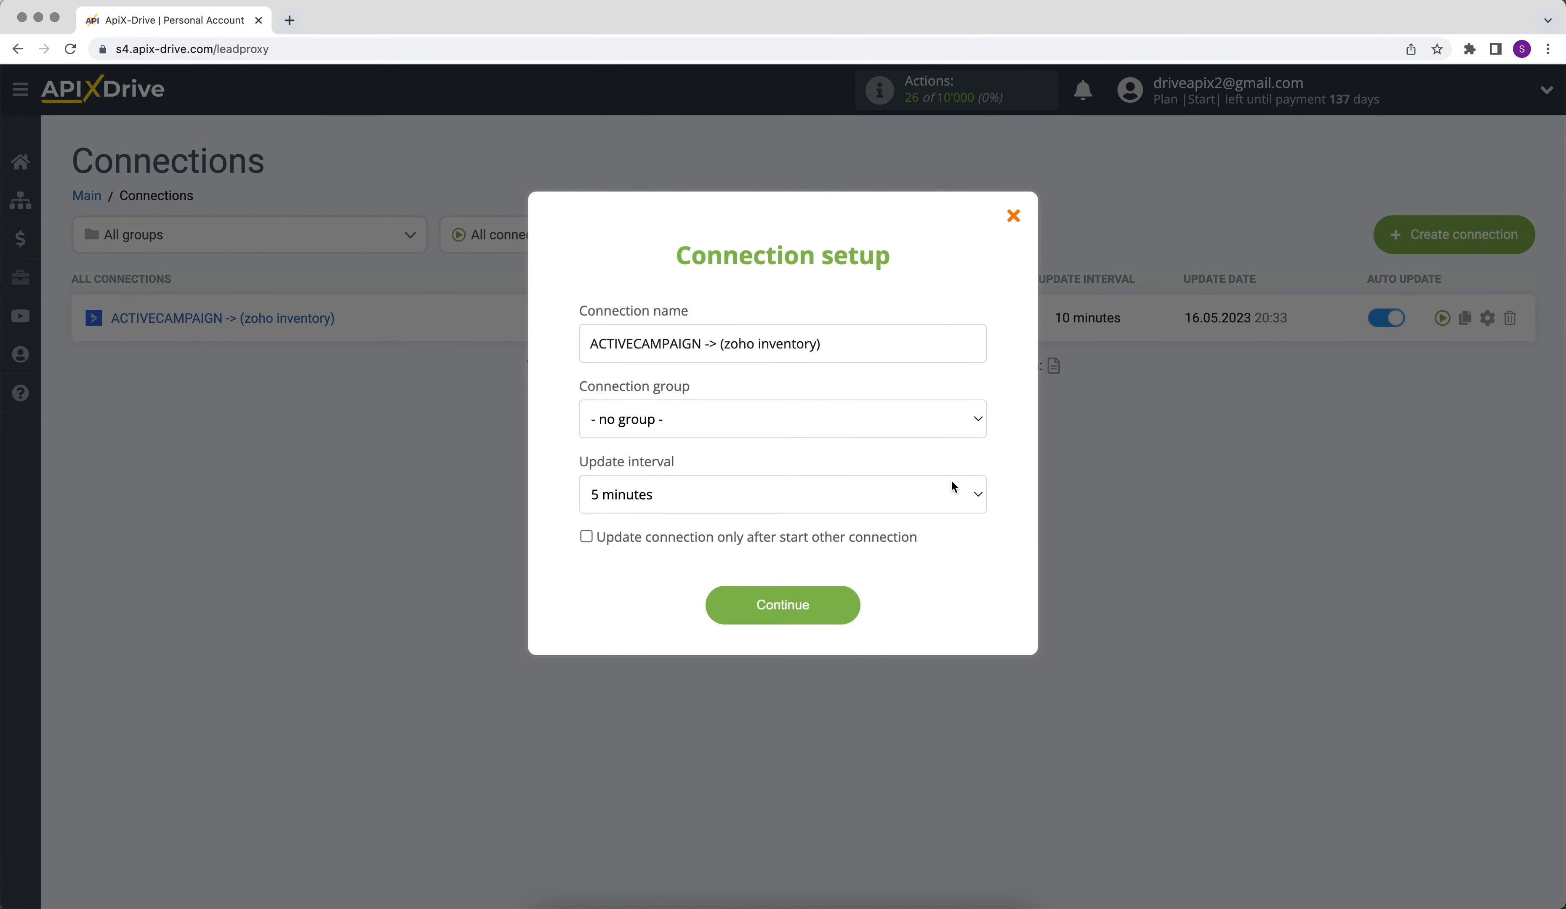
{"action": "left_click", "coordinate": [720, 617]}
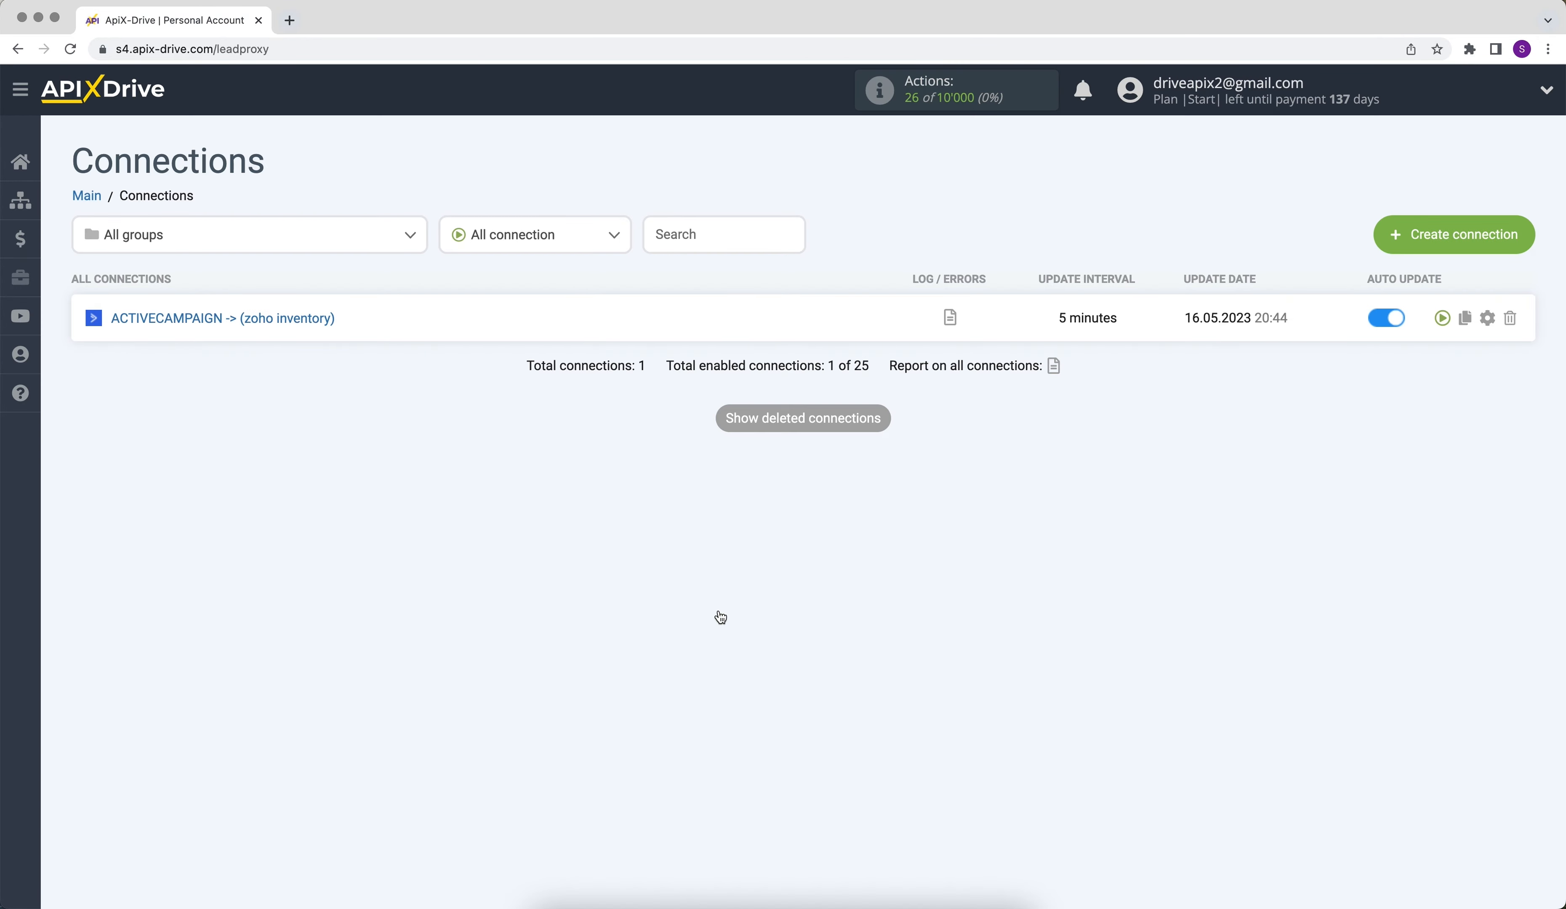